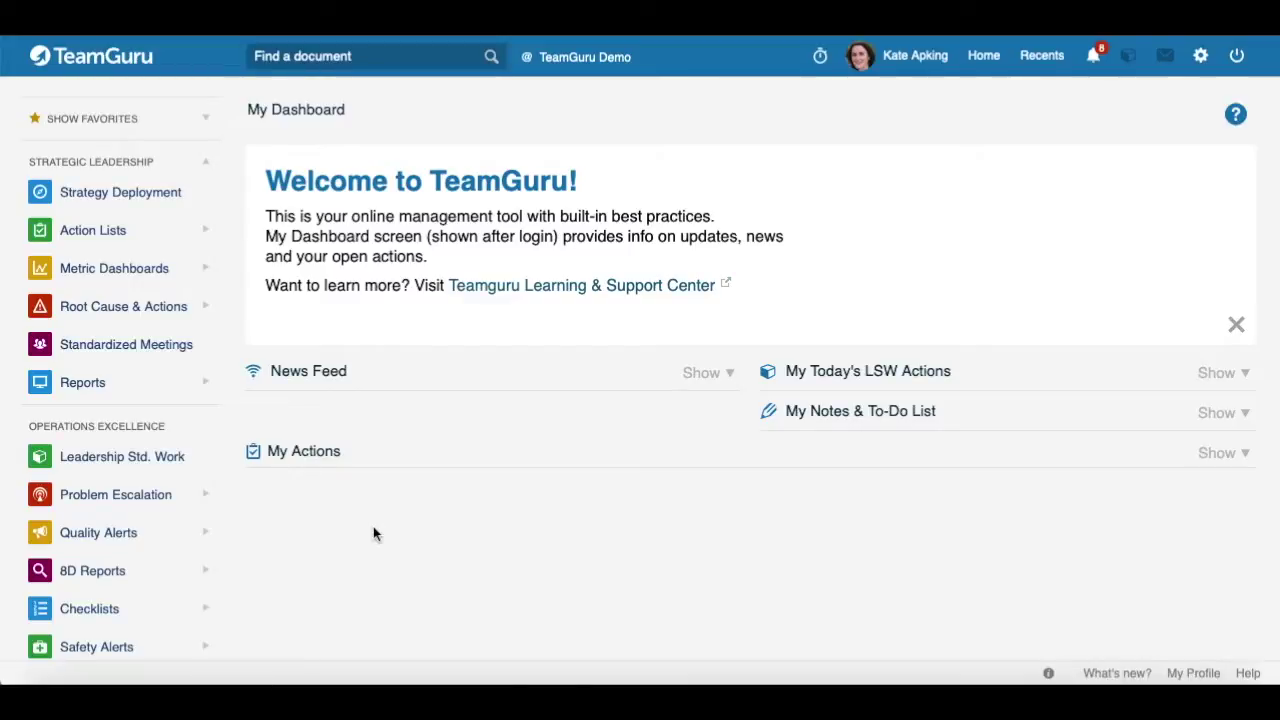
Open the TGCA Quality Alerts list and scroll through its 10 active alerts.
left_click(207, 536)
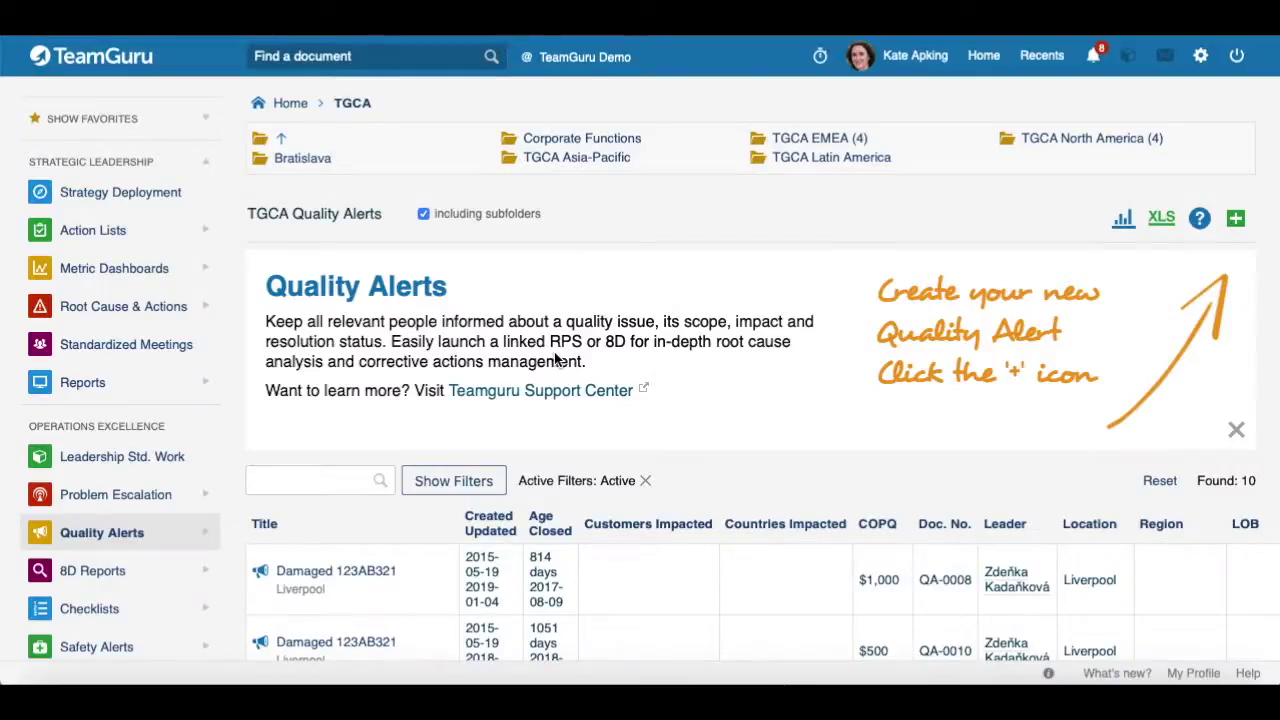
scroll(578, 358, "down", 2)
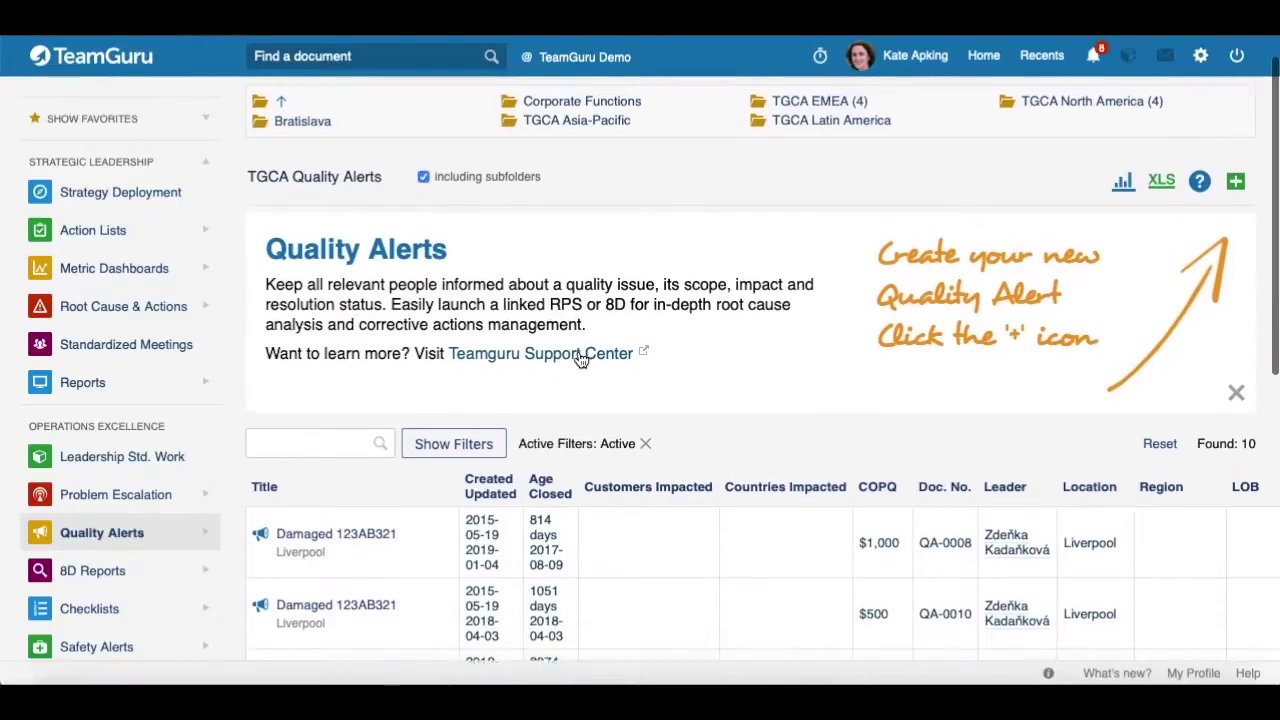
scroll(578, 358, "down", 3)
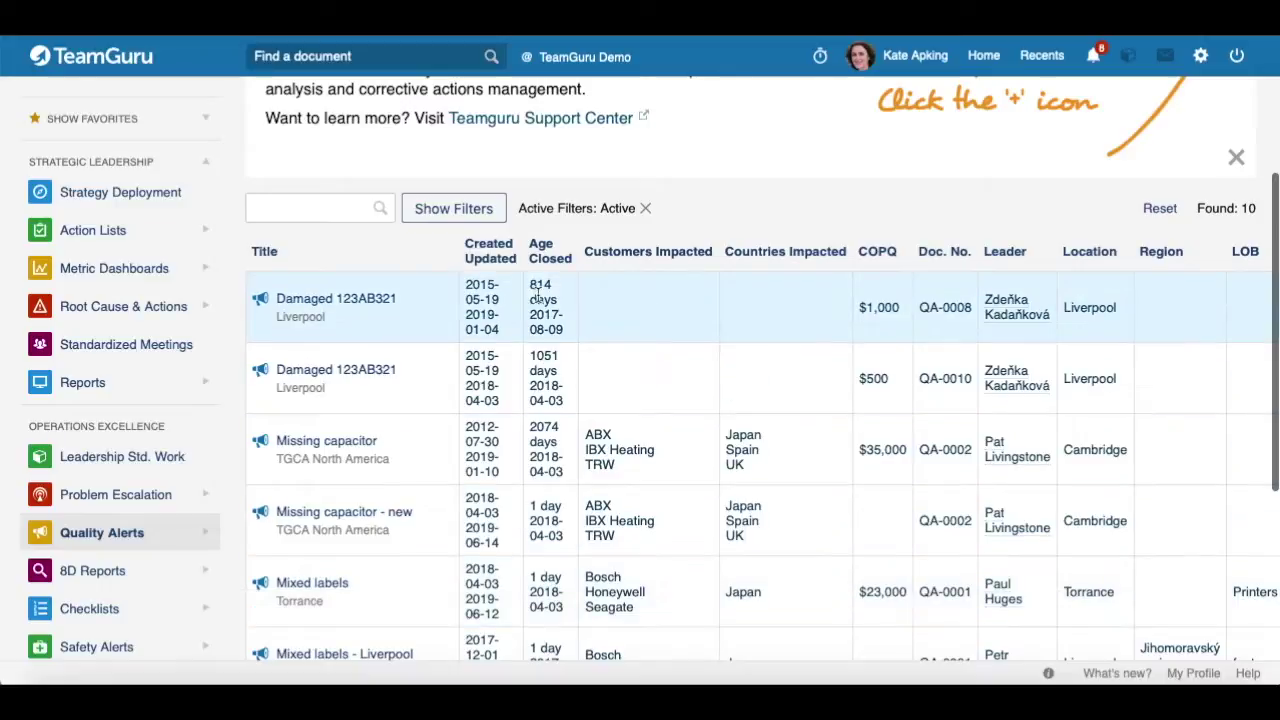
scroll(533, 294, "up", 4)
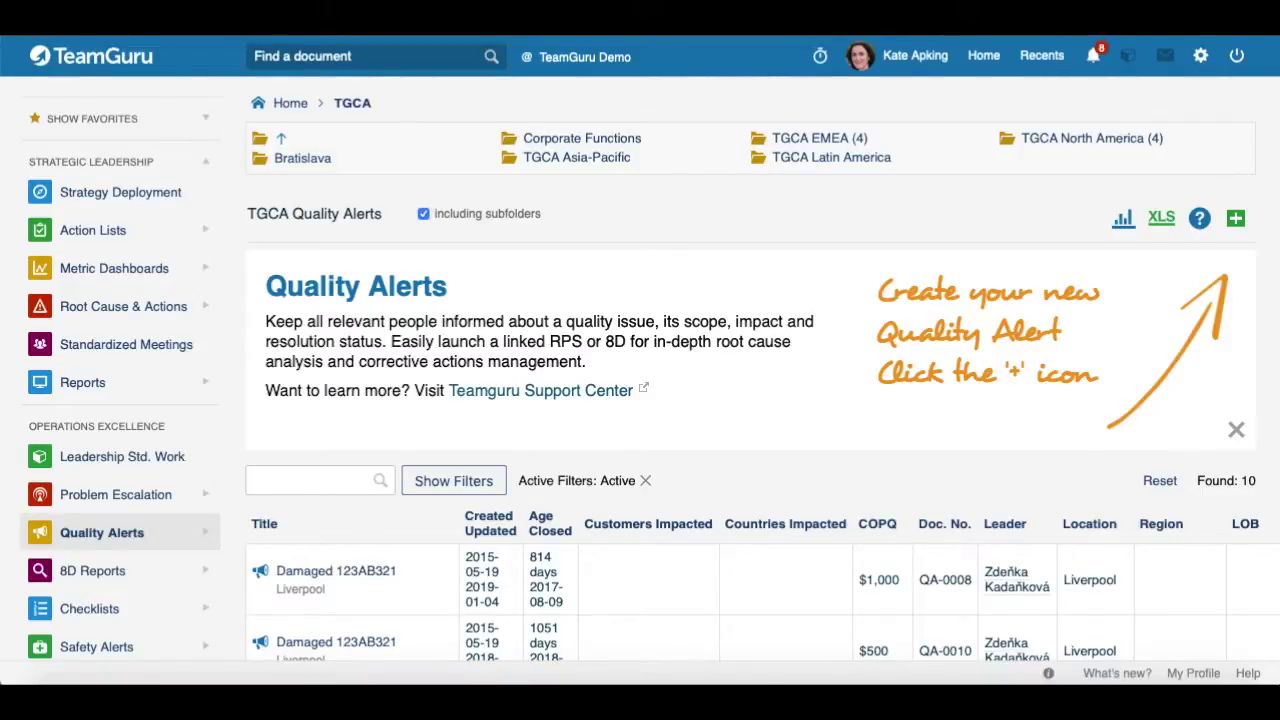
scroll(403, 318, "down", 5)
scroll(402, 318, "down", 5)
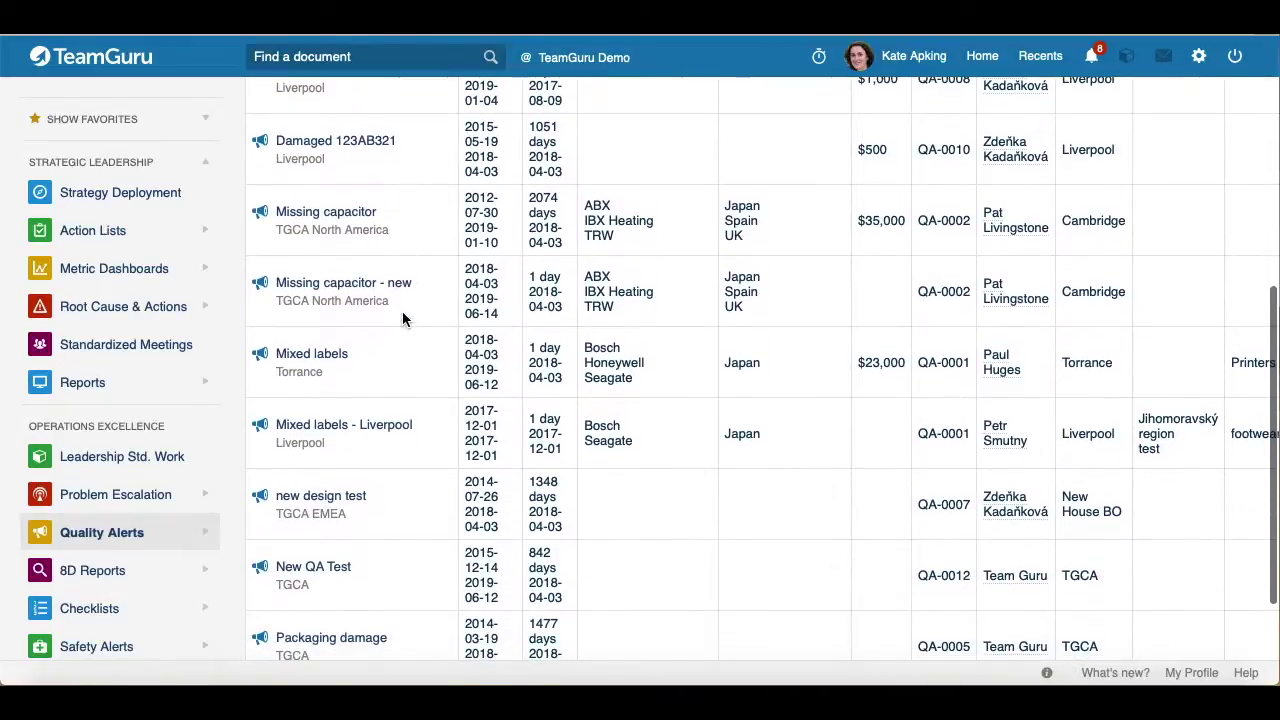
Open the Mixed labels alert (QA-0001) and review its details, recipients and action plan.
left_click(312, 356)
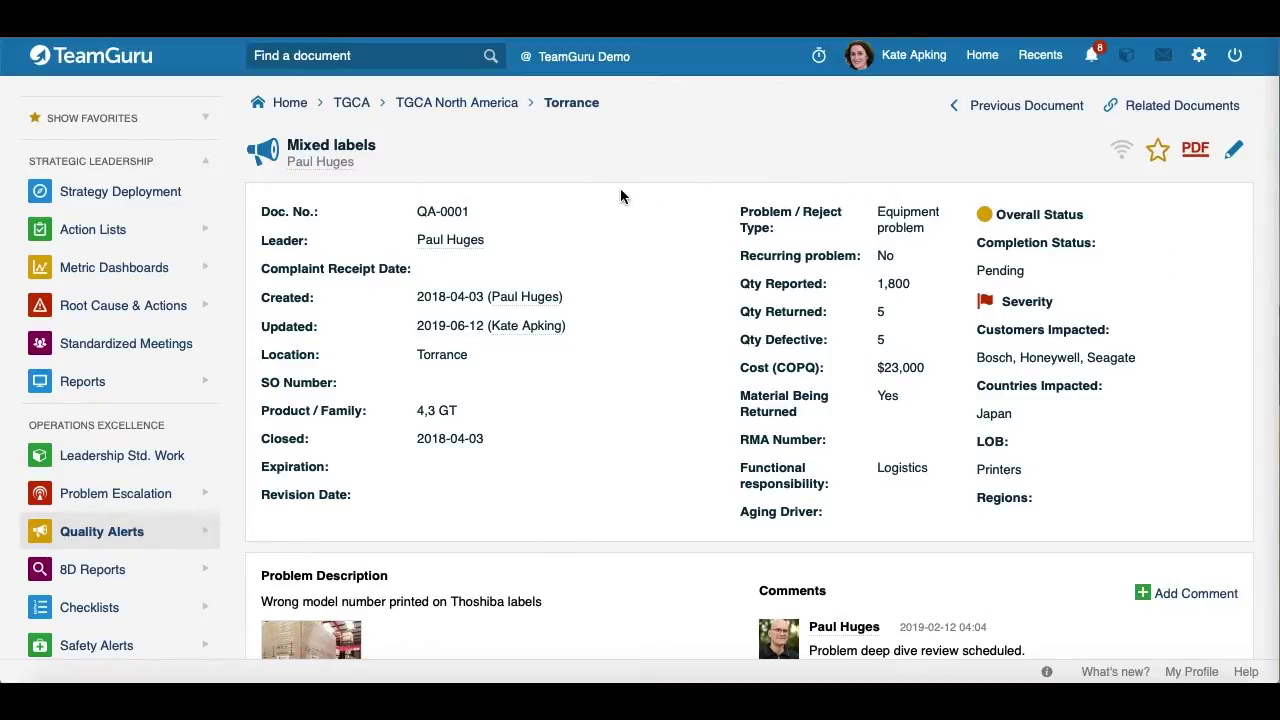
scroll(587, 188, "down", 5)
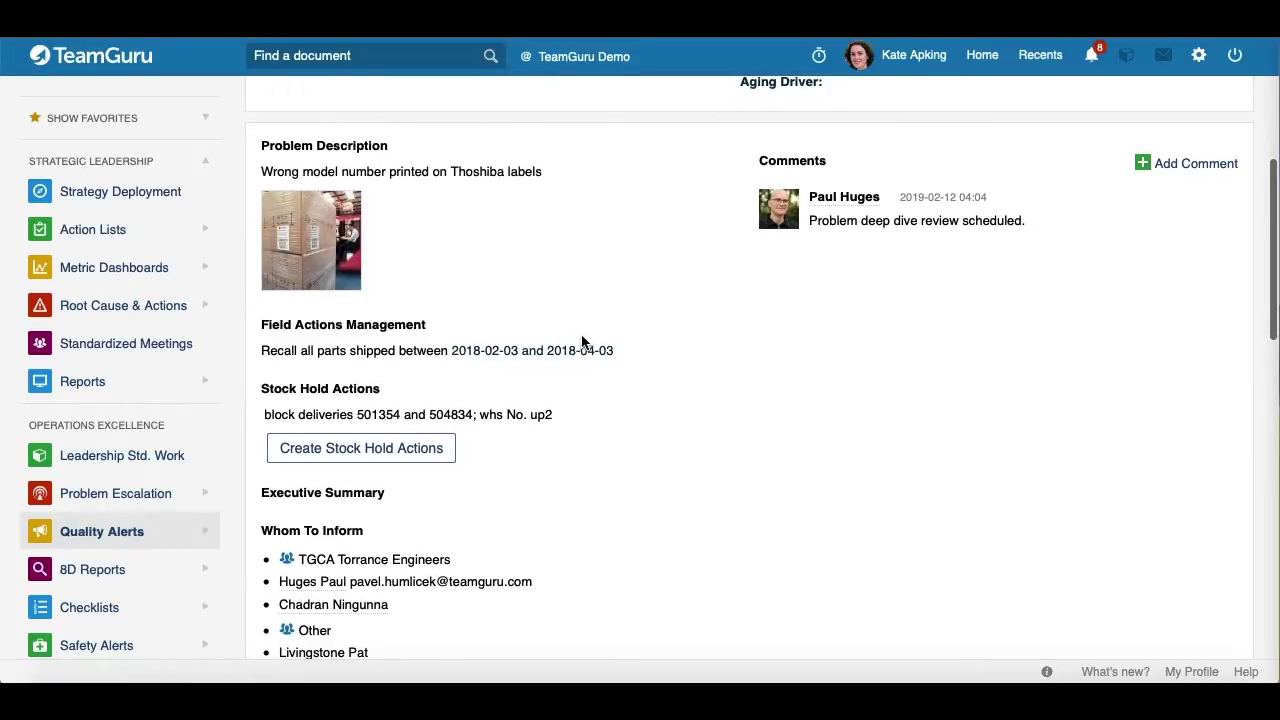
scroll(581, 342, "down", 3)
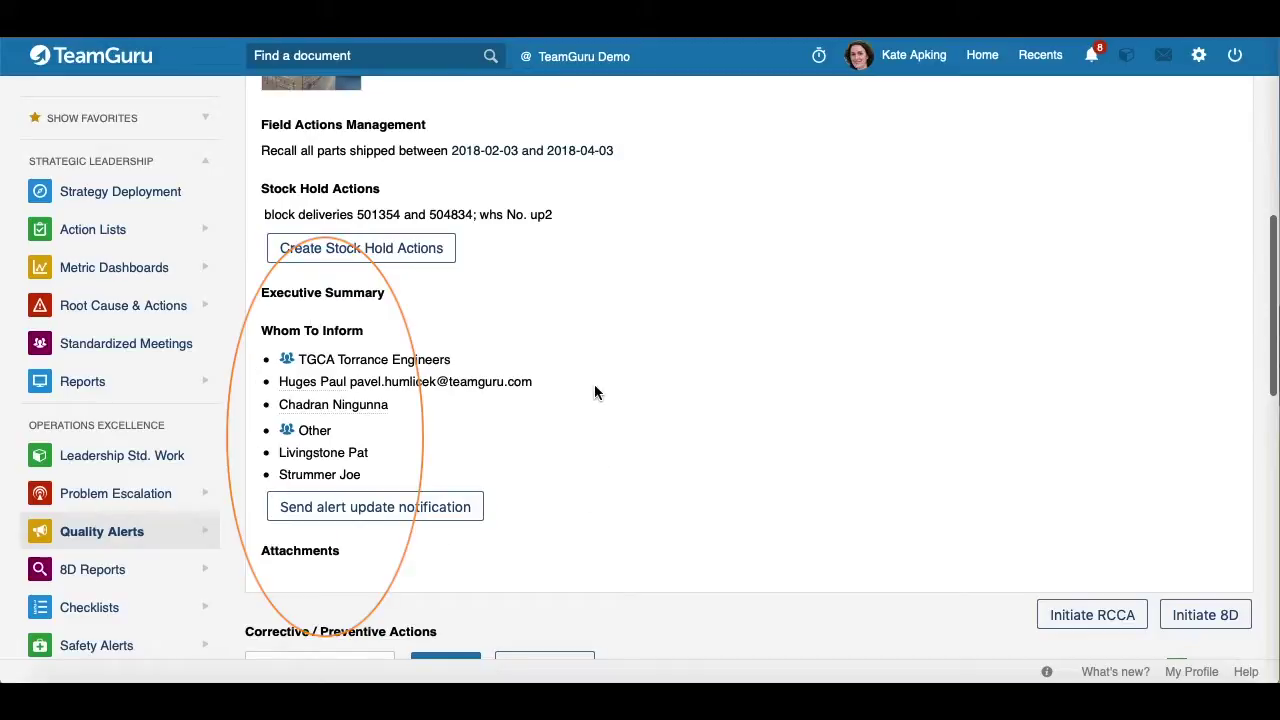
scroll(584, 373, "down", 5)
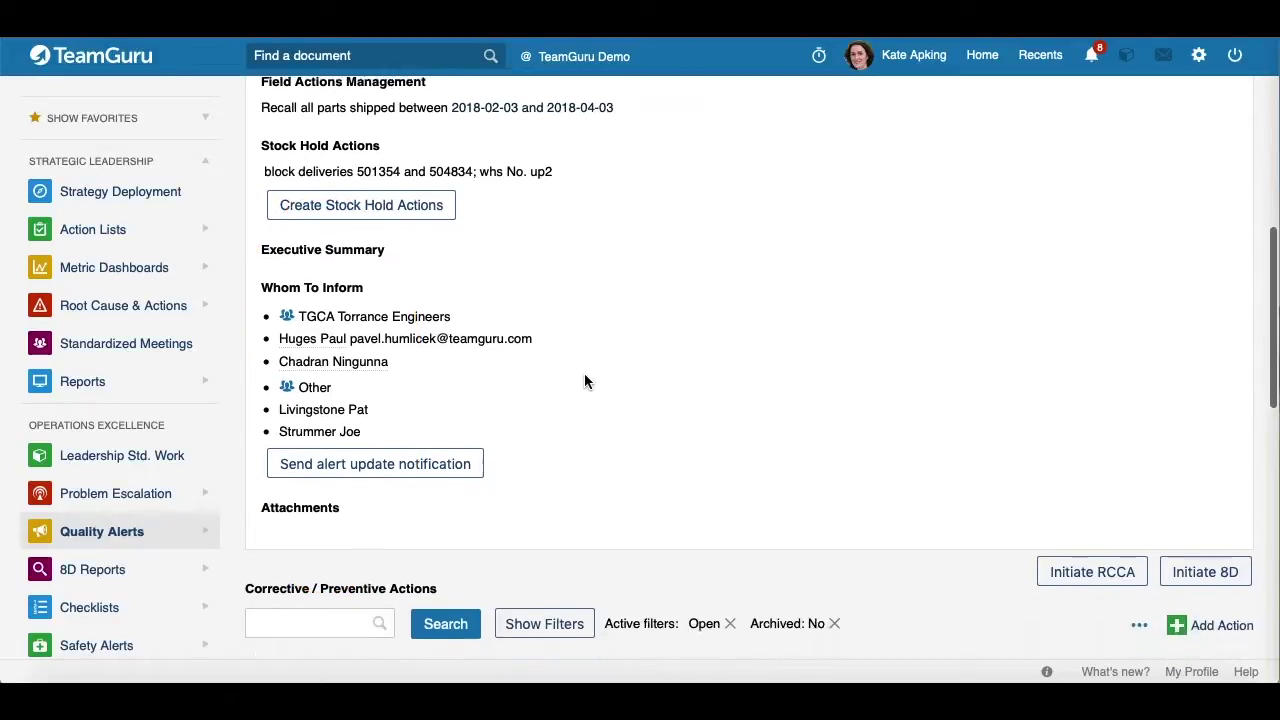
scroll(585, 380, "down", 2)
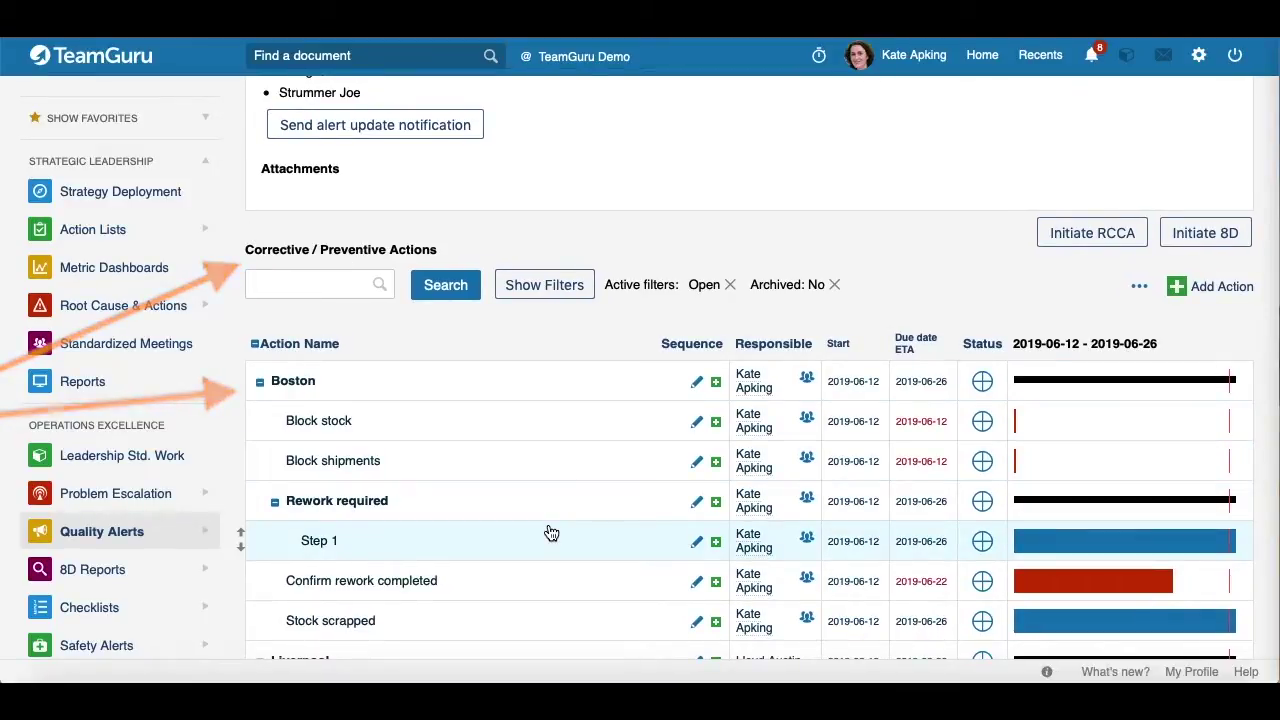
scroll(551, 533, "up", 10)
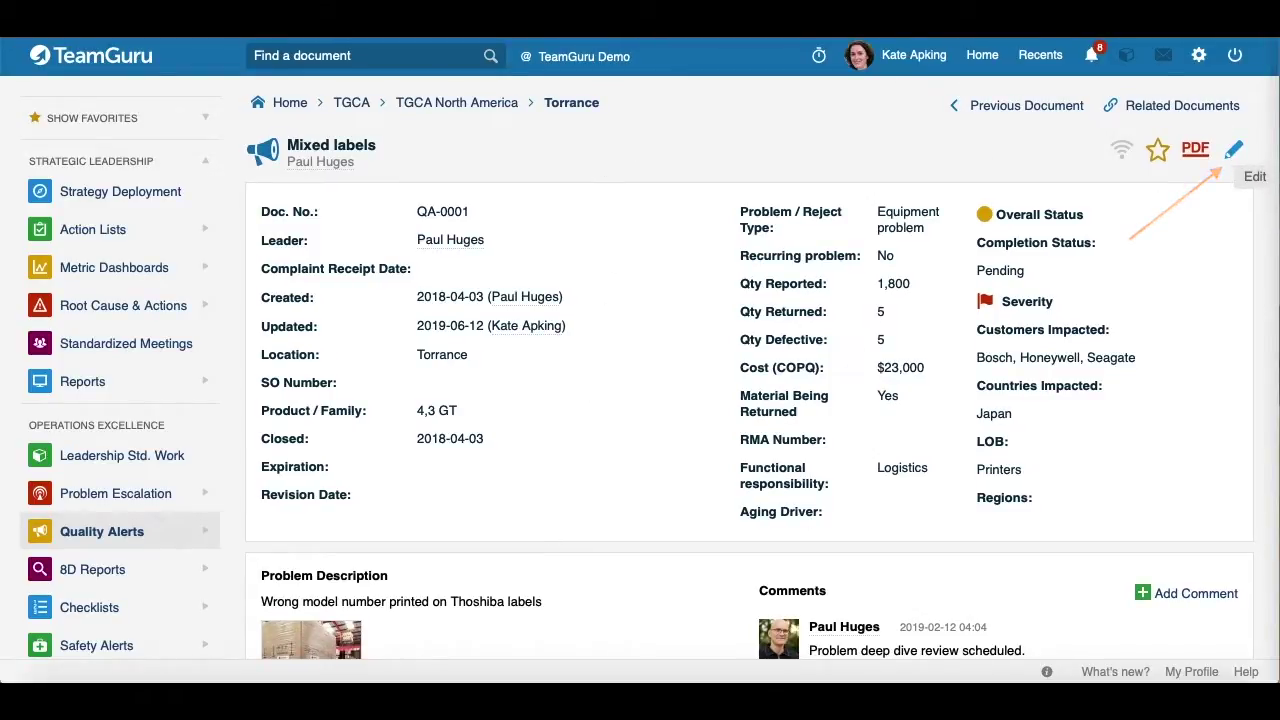
Edit the Mixed labels alert and set its visibility to Only for invited, inviting no one.
left_click(1233, 149)
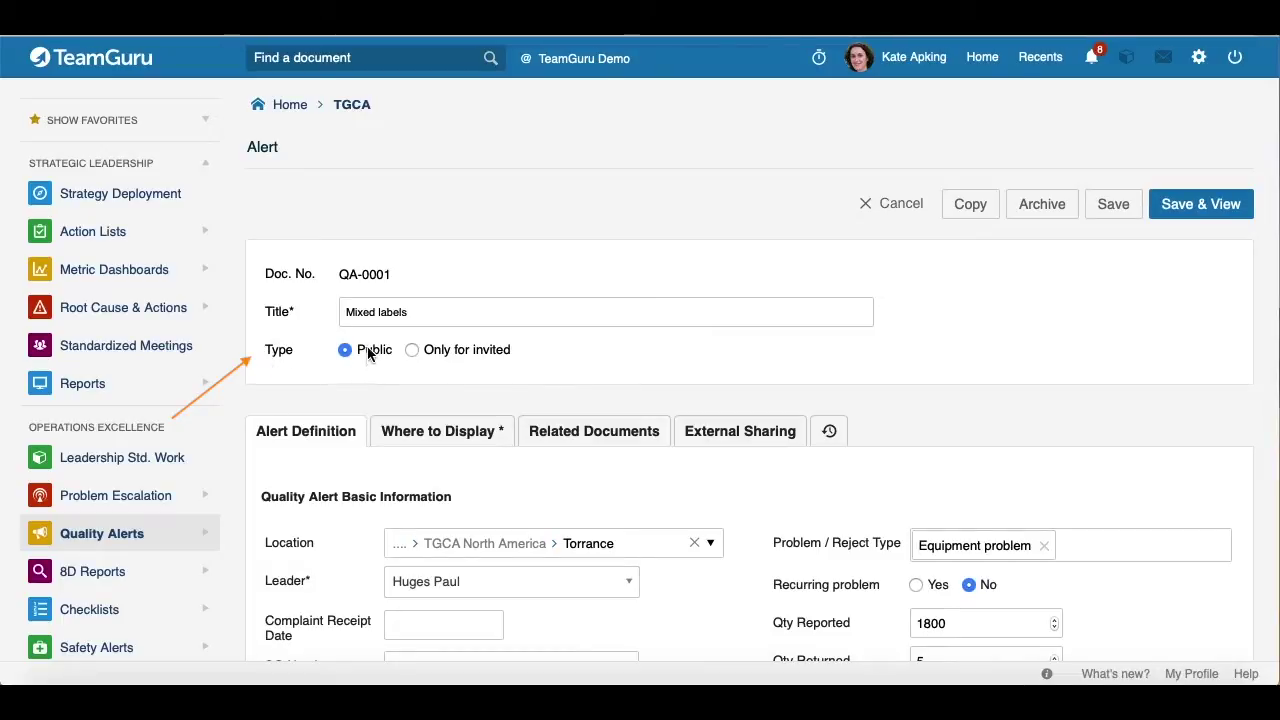
left_click(412, 349)
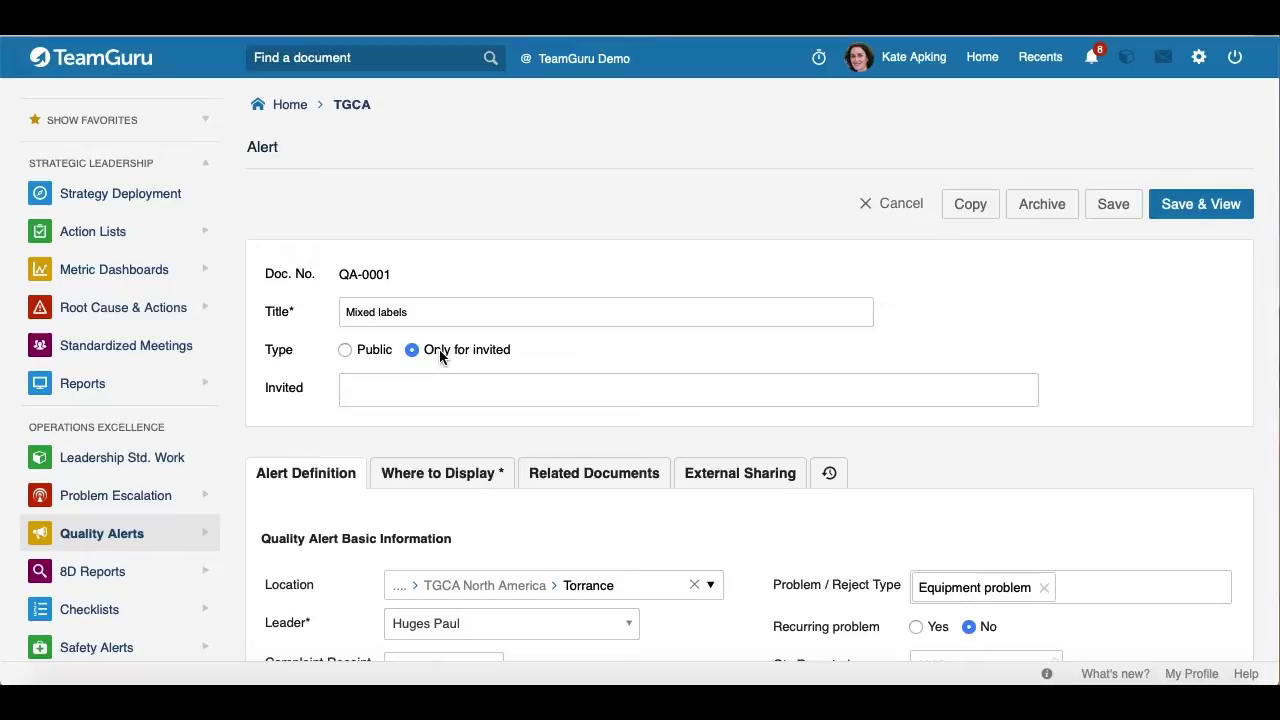
left_click(387, 386)
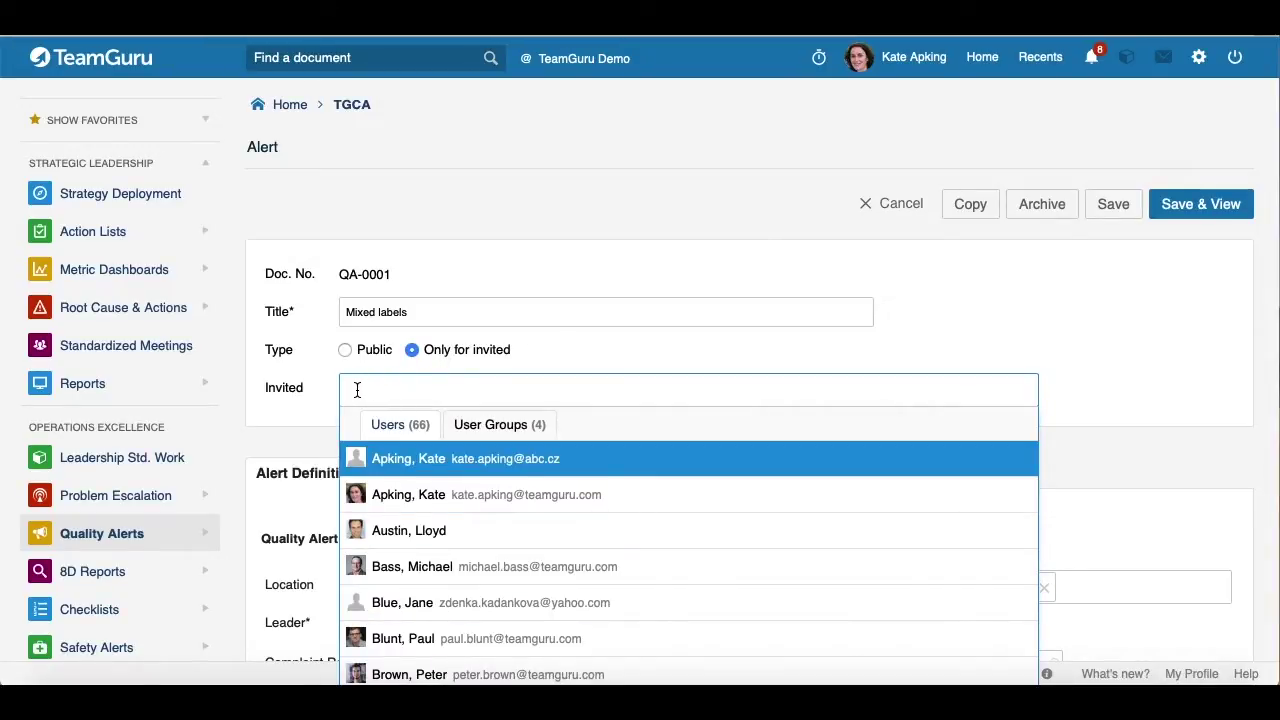
left_click(1192, 395)
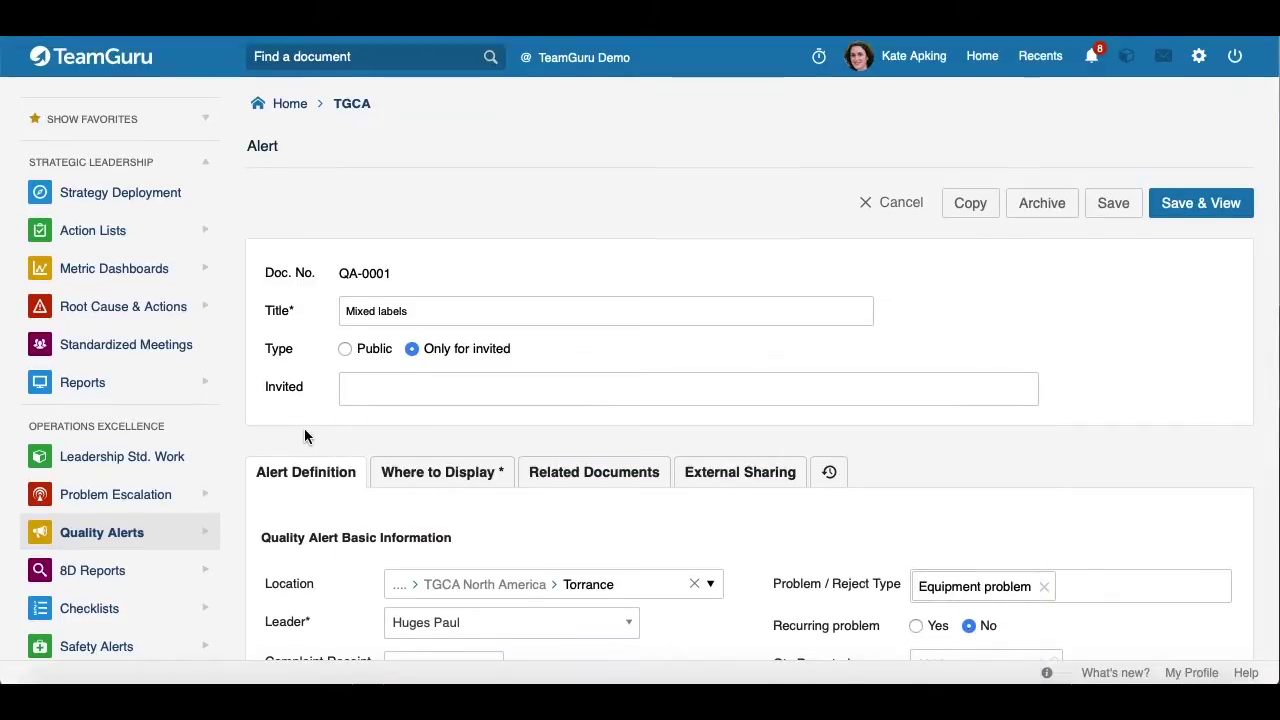
Check the Where to Display settings, which place the alert in the Torrance org structure folder.
scroll(305, 433, "down", 2)
scroll(304, 428, "down", 1)
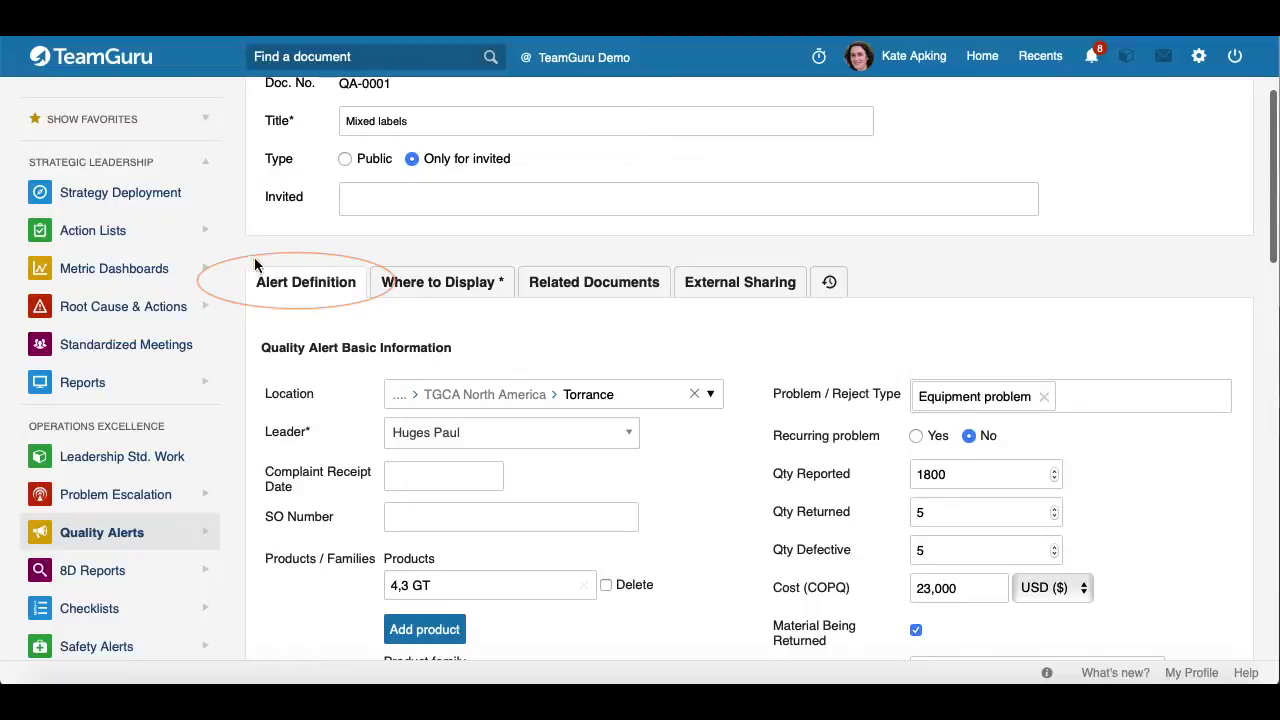
scroll(351, 372, "down", 1)
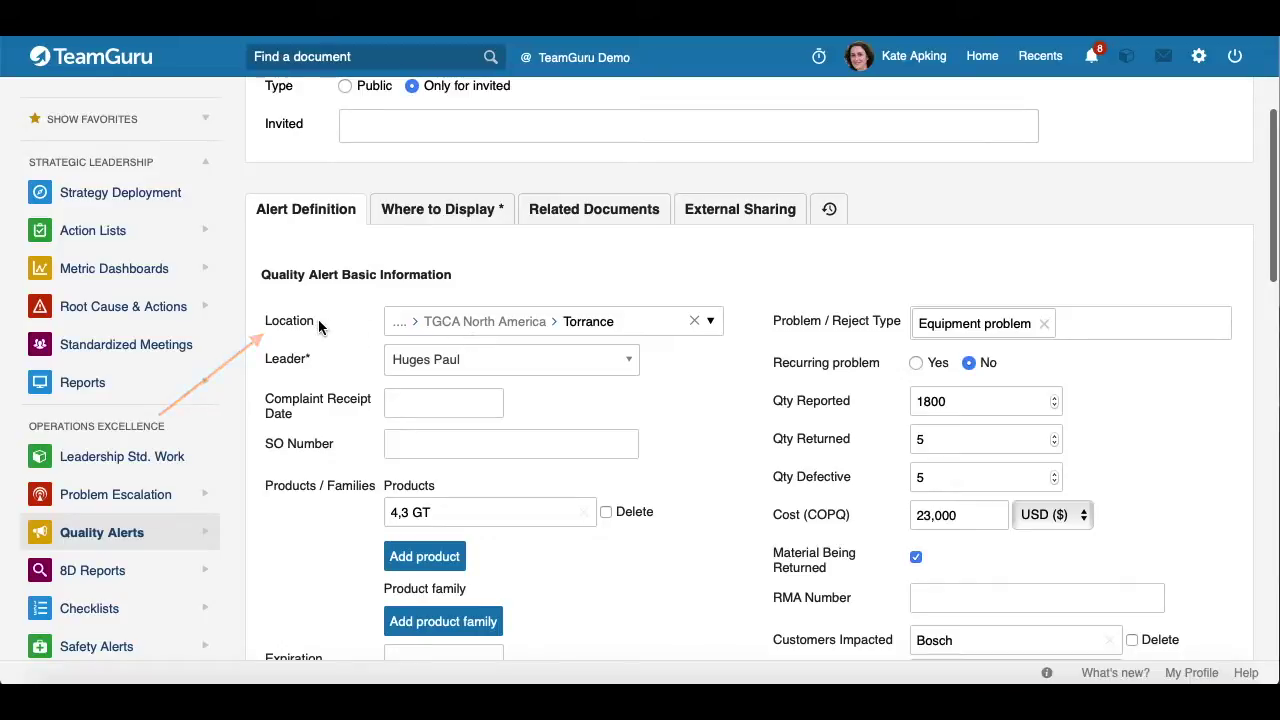
left_click(442, 210)
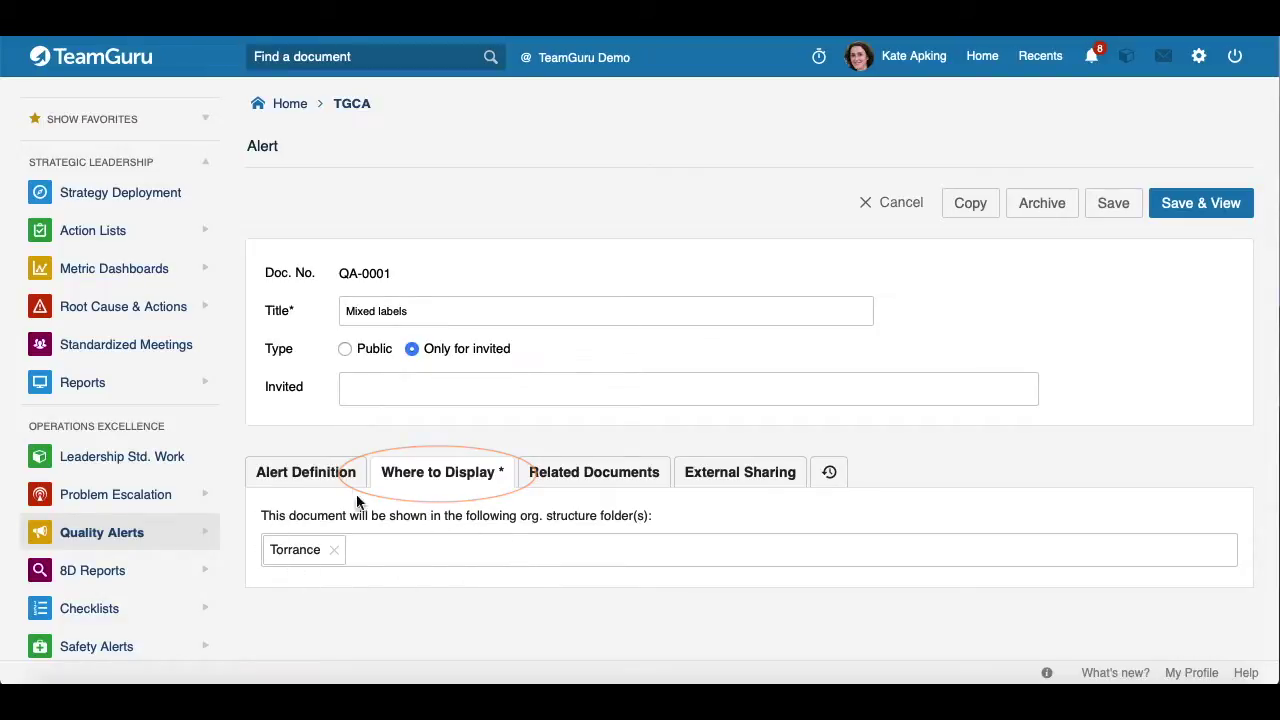
Return to Alert Definition and review Whom To Inform: TGCA Torrance Engineers and two employees.
left_click(287, 470)
scroll(288, 473, "down", 5)
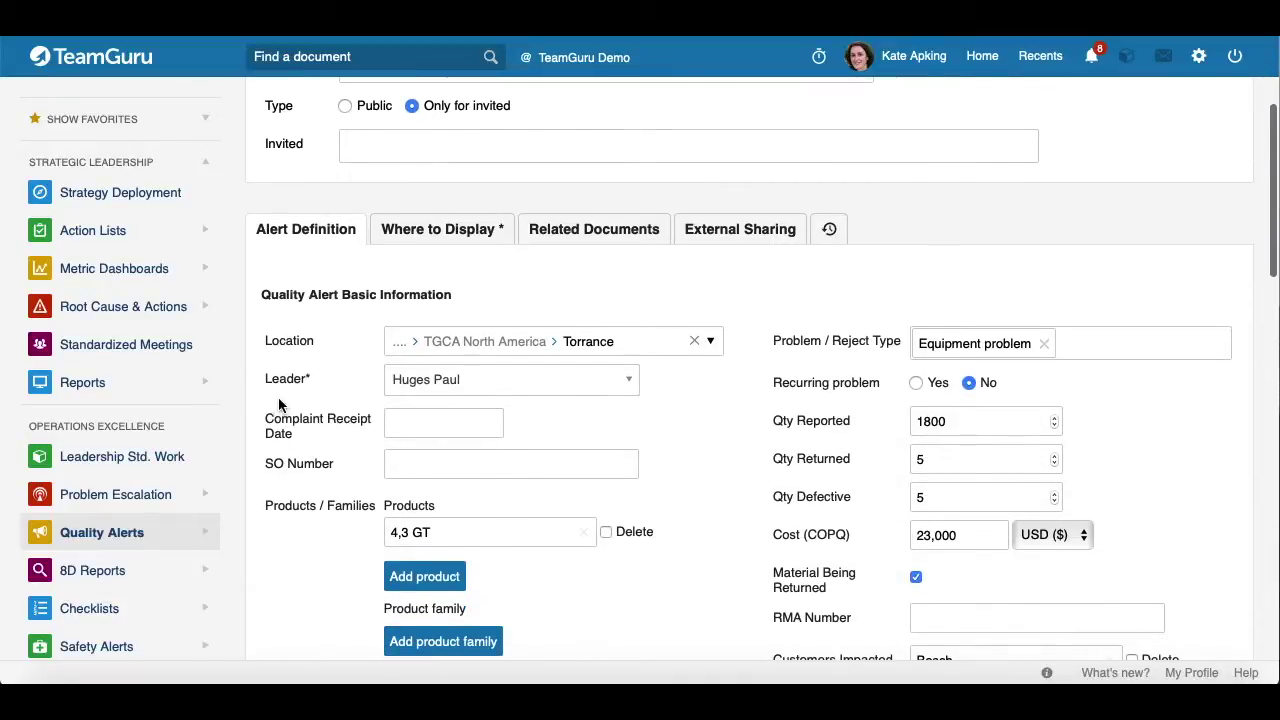
scroll(298, 396, "down", 8)
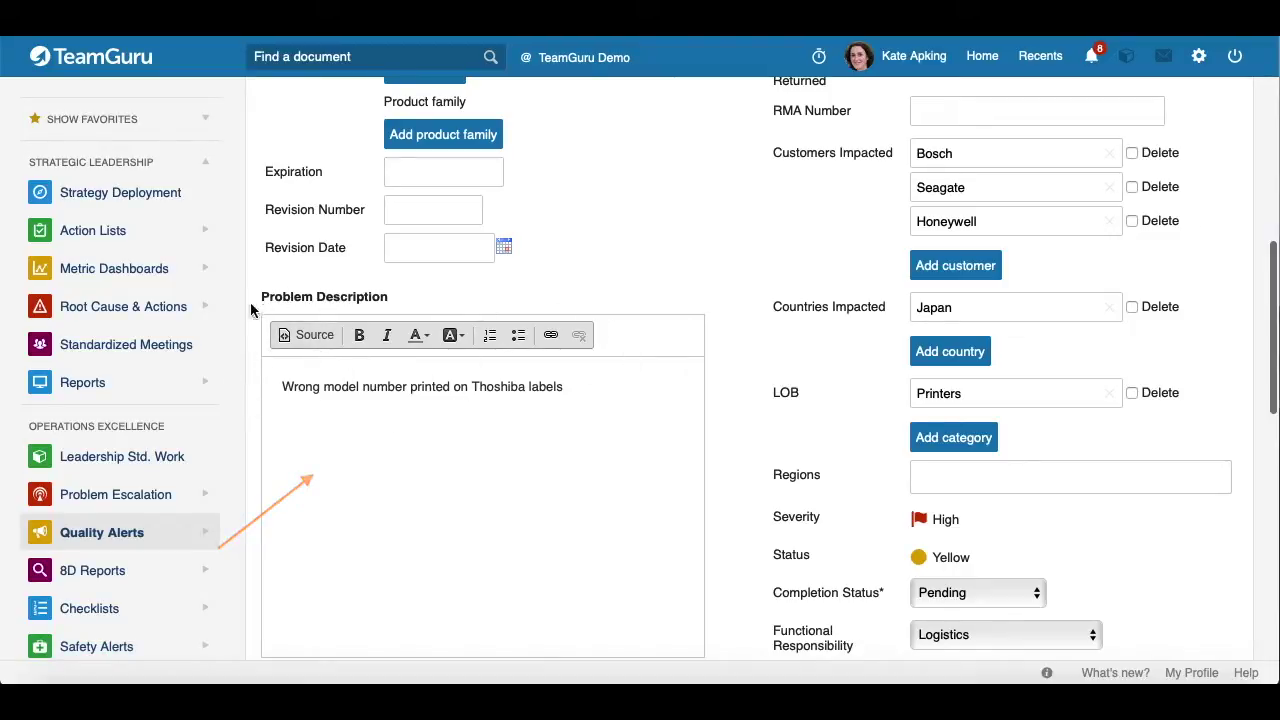
scroll(370, 423, "down", 8)
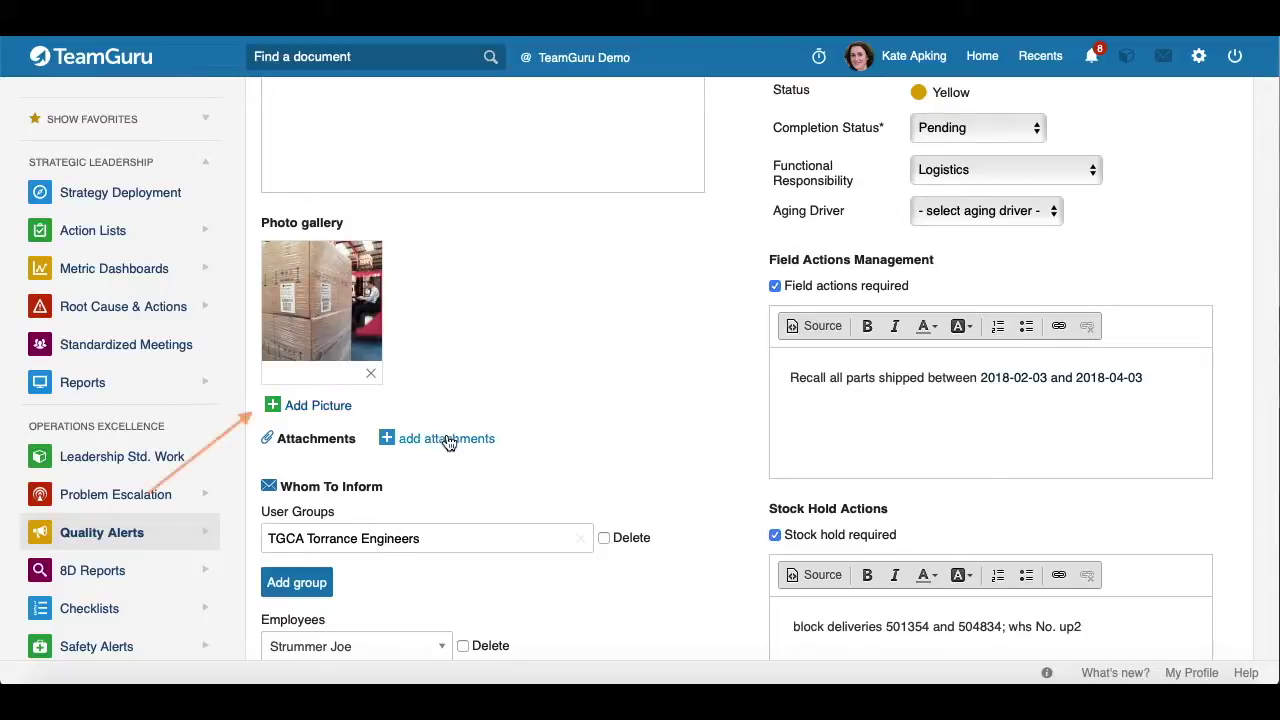
scroll(580, 443, "down", 4)
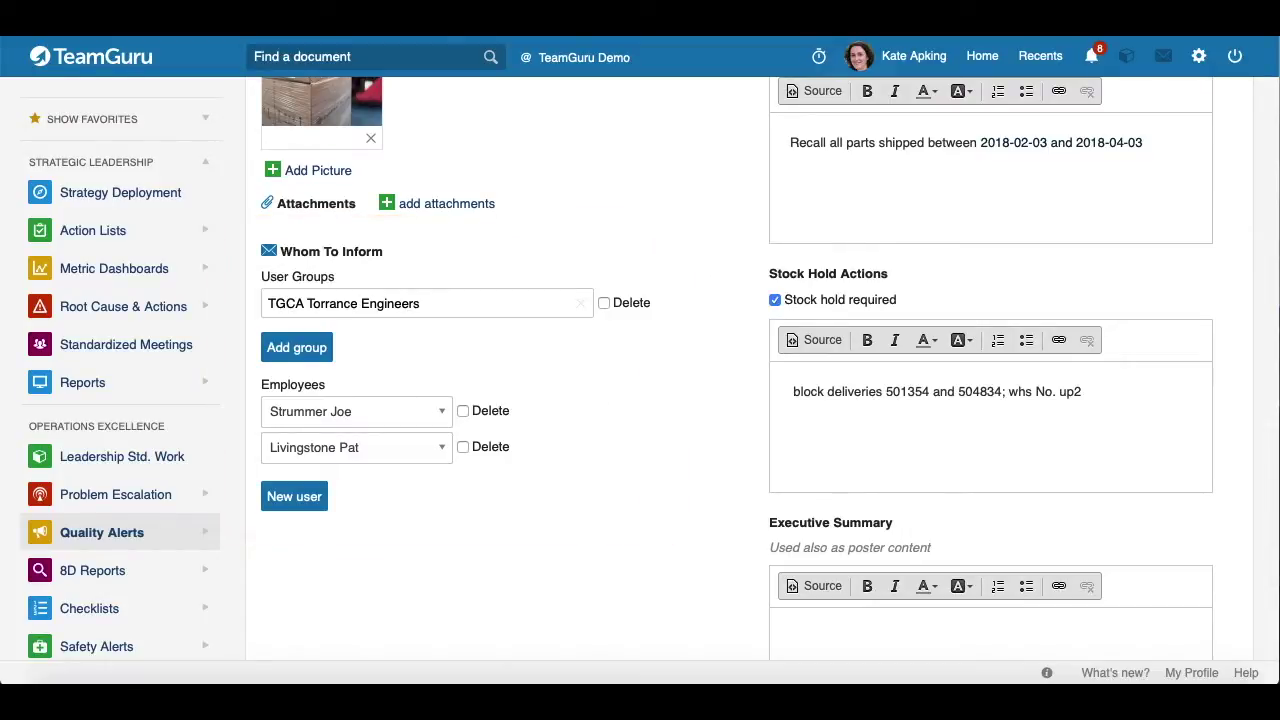
scroll(573, 423, "up", 1)
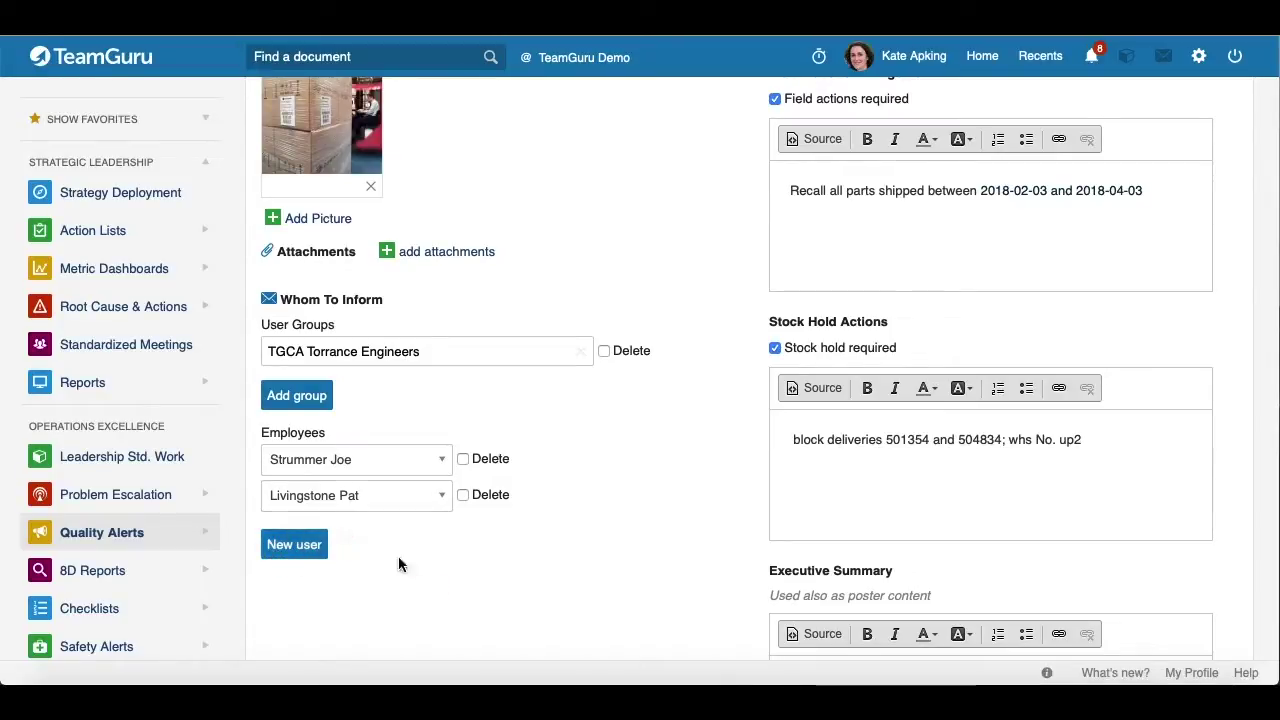
Add an empty second user group row below TGCA Torrance Engineers in Whom To Inform.
left_click(309, 398)
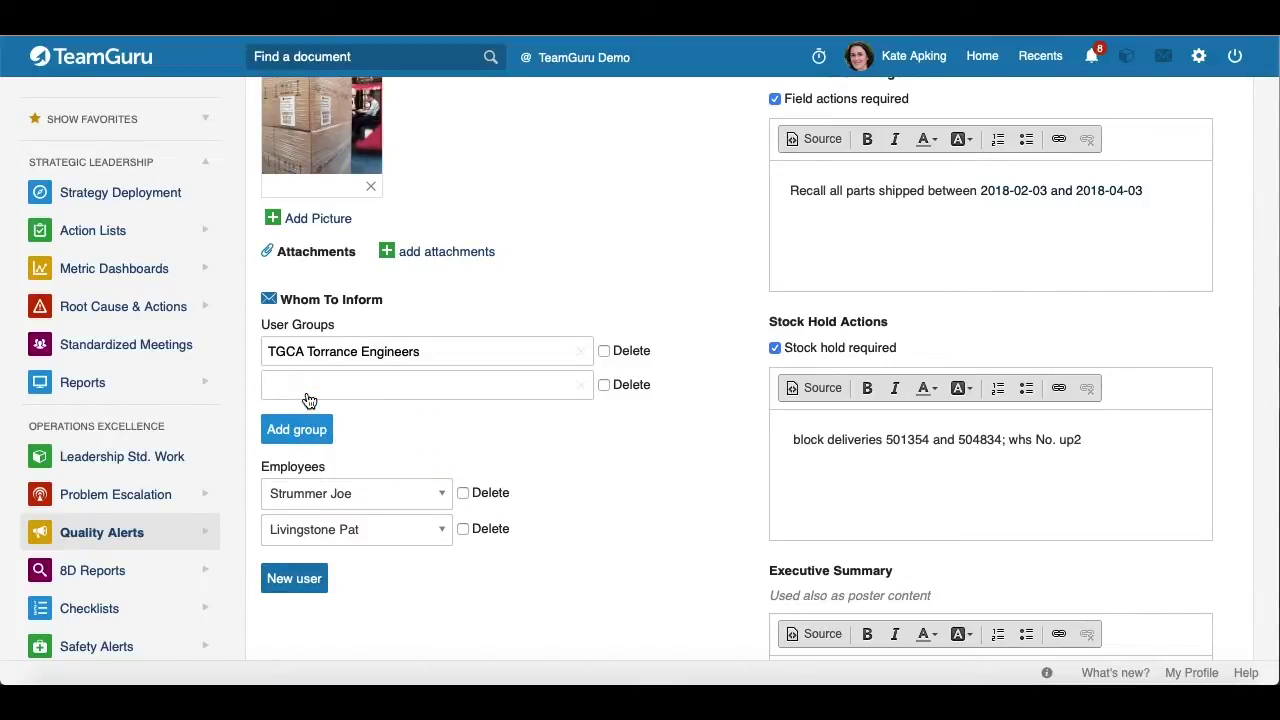
left_click(329, 391)
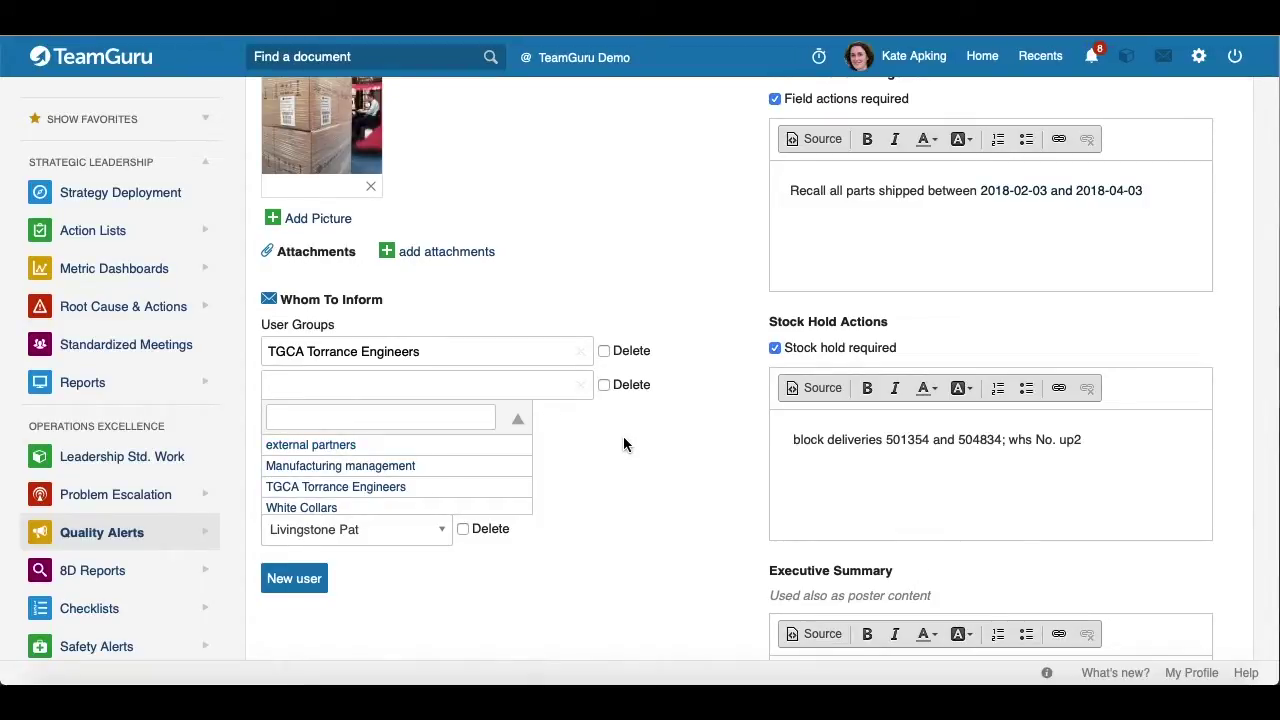
scroll(1123, 366, "up", 1)
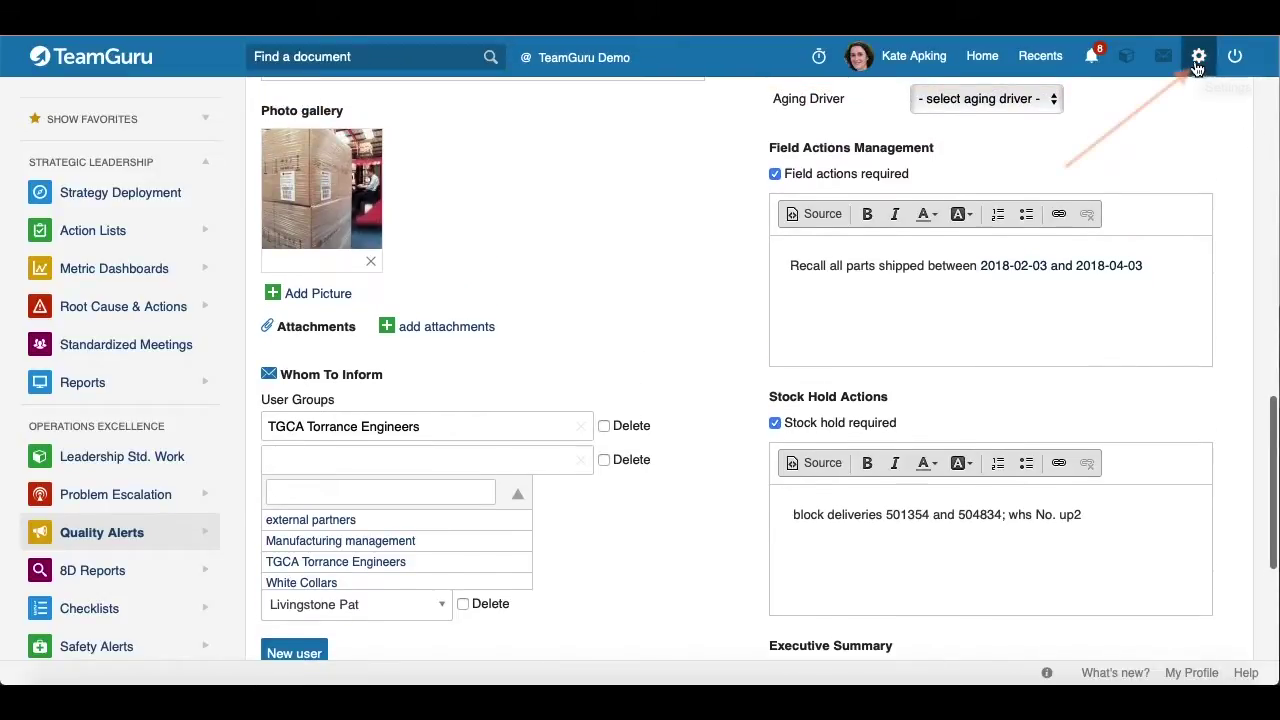
left_click(1197, 58)
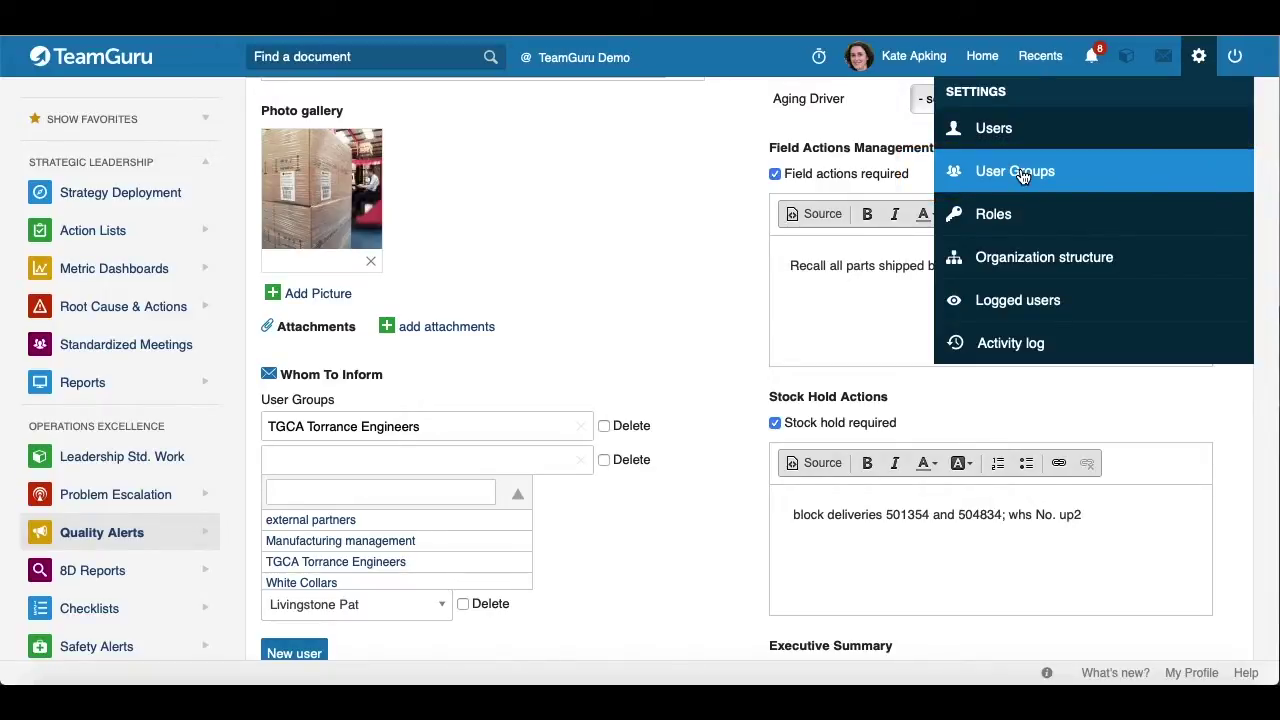
left_click(627, 541)
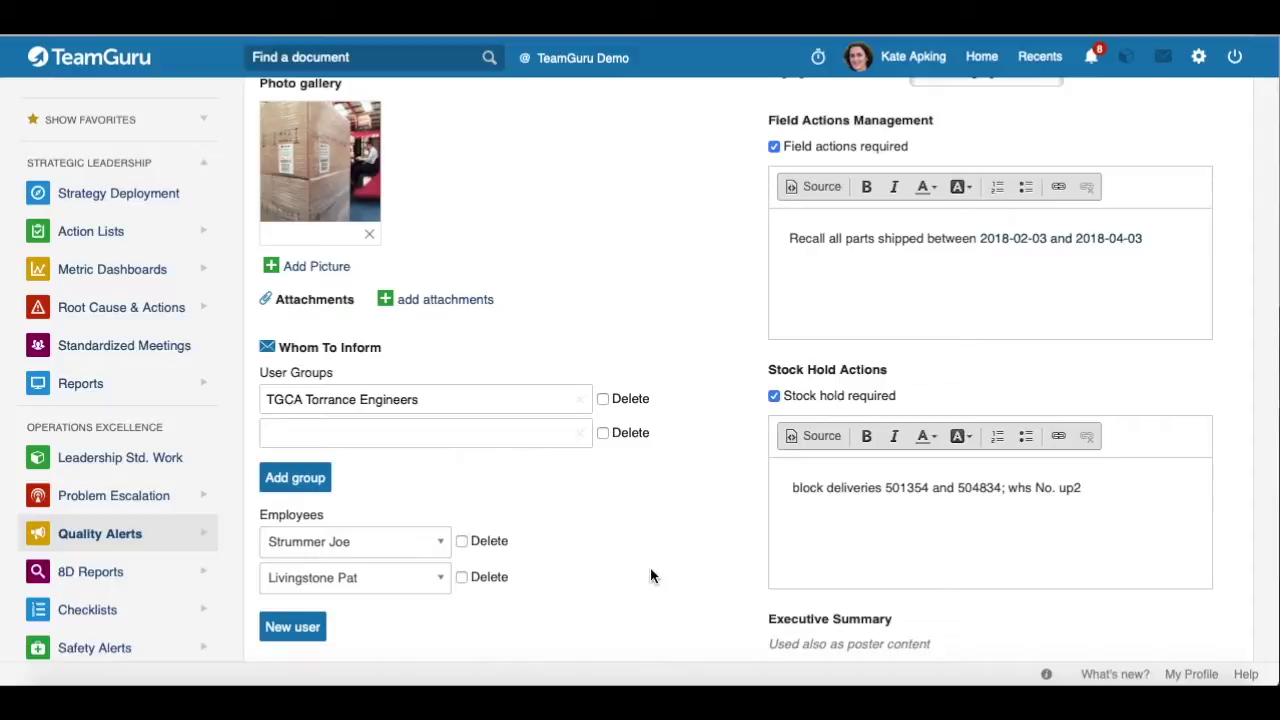
Set the alert's Problem / Reject Type to Equipment problem.
scroll(650, 575, "up", 5)
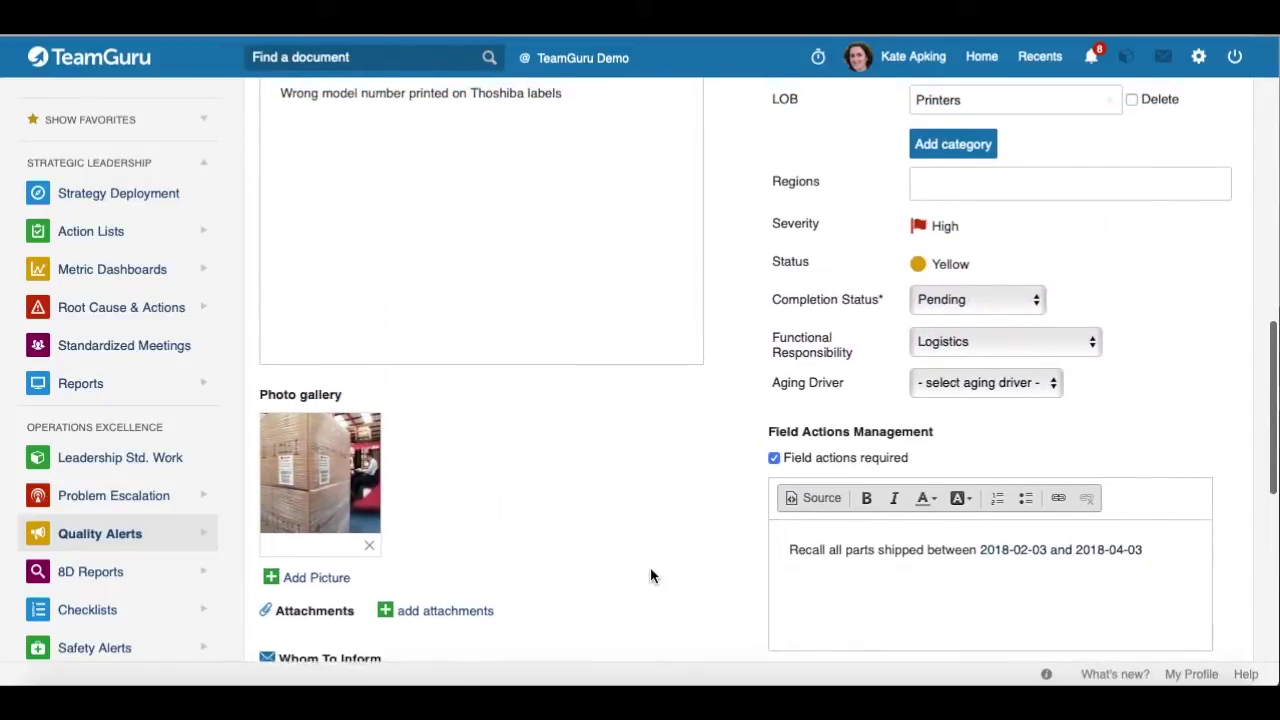
scroll(650, 576, "up", 10)
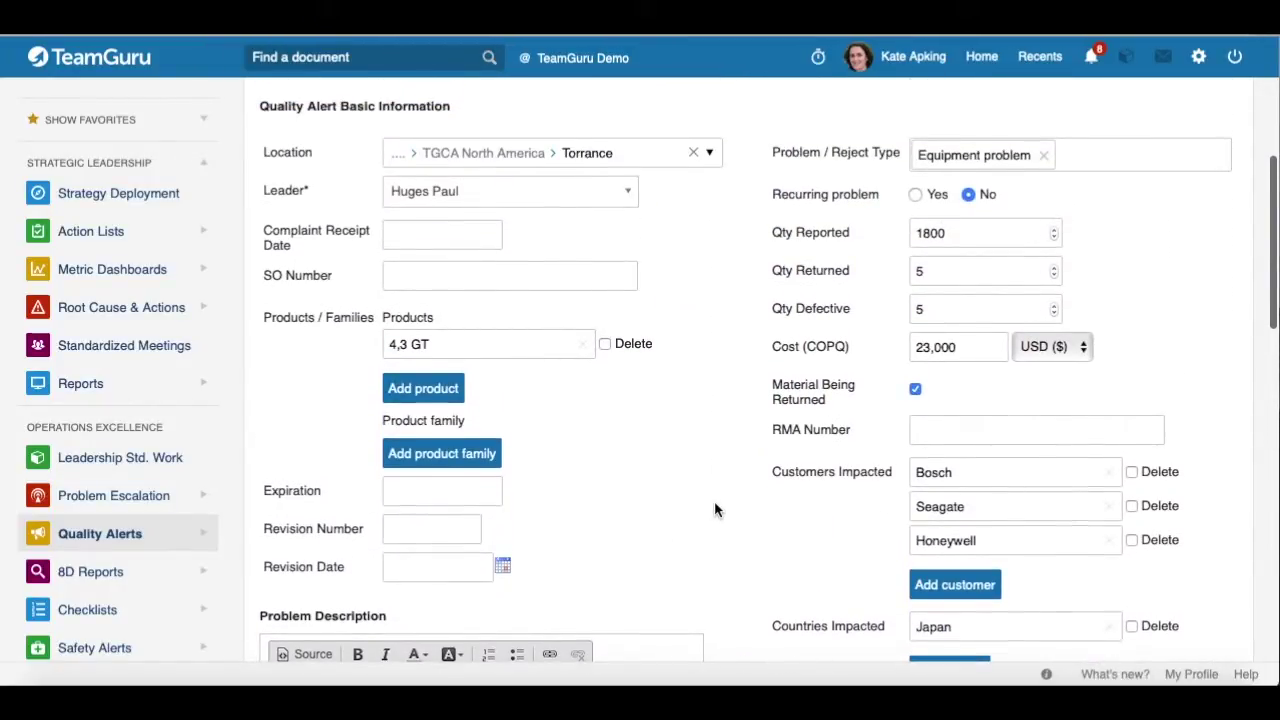
scroll(714, 505, "up", 3)
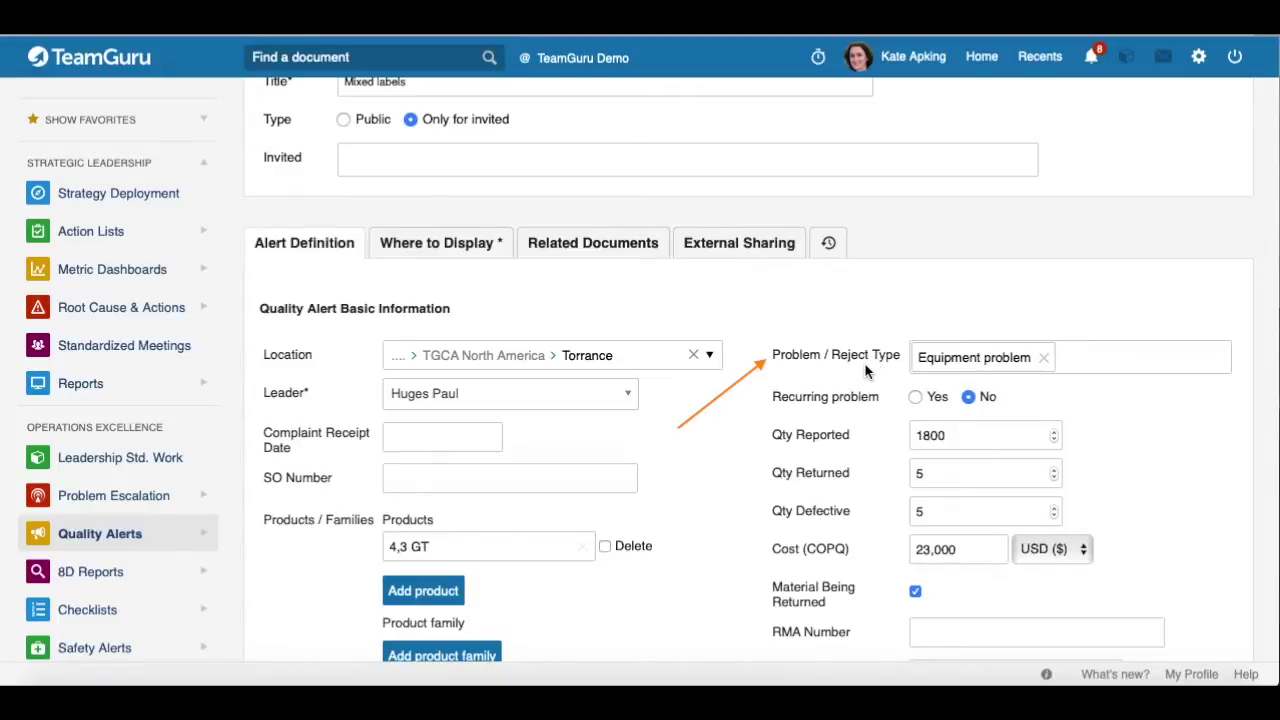
left_click(1100, 358)
scroll(1014, 412, "down", 3)
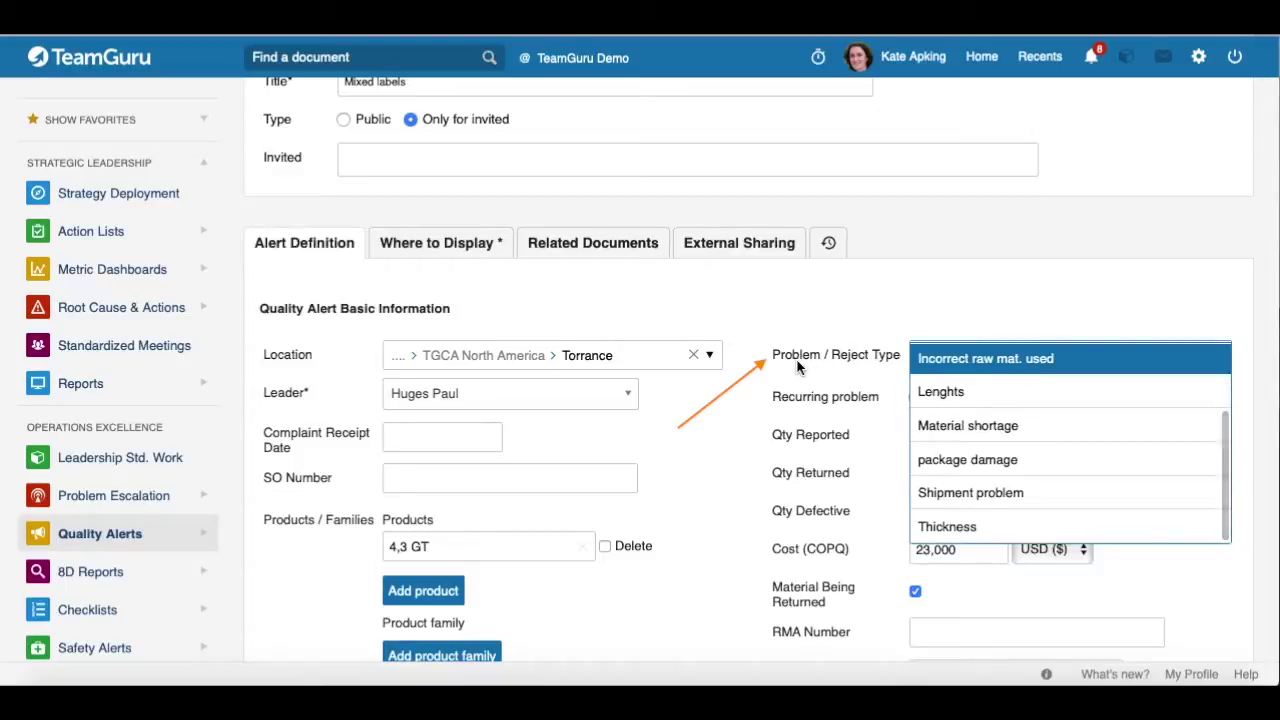
left_click(757, 370)
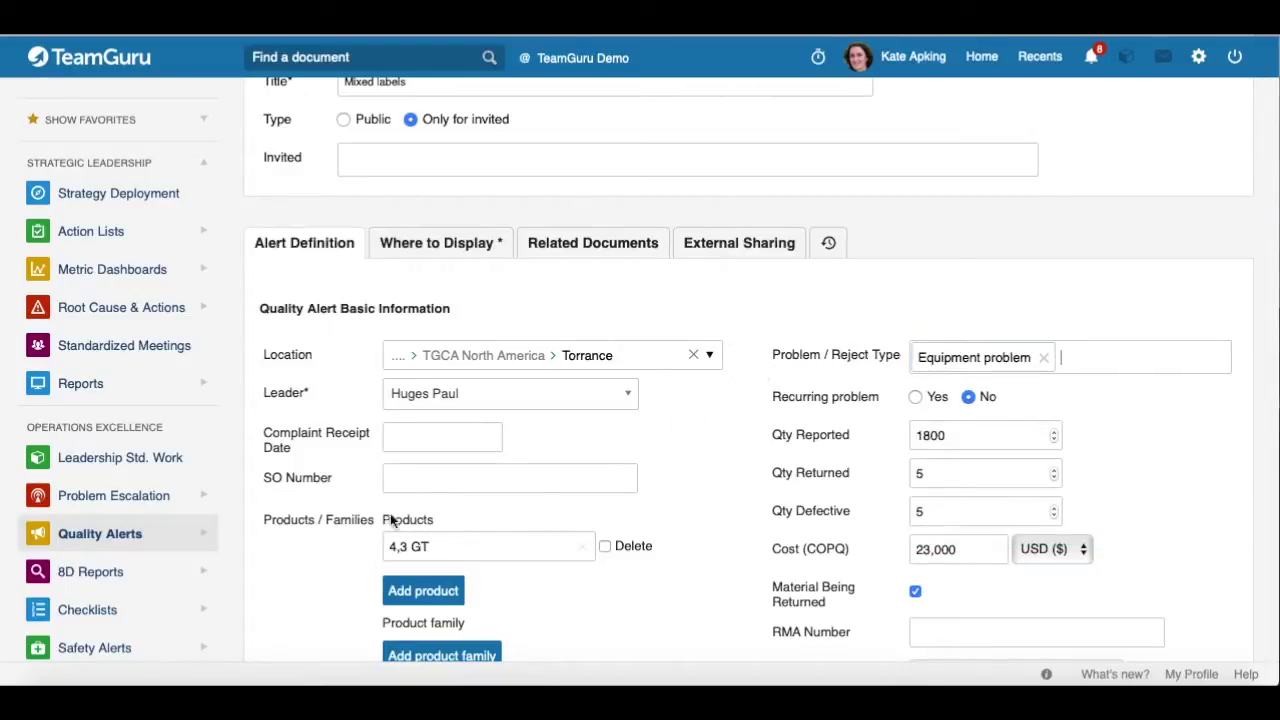
left_click(203, 537)
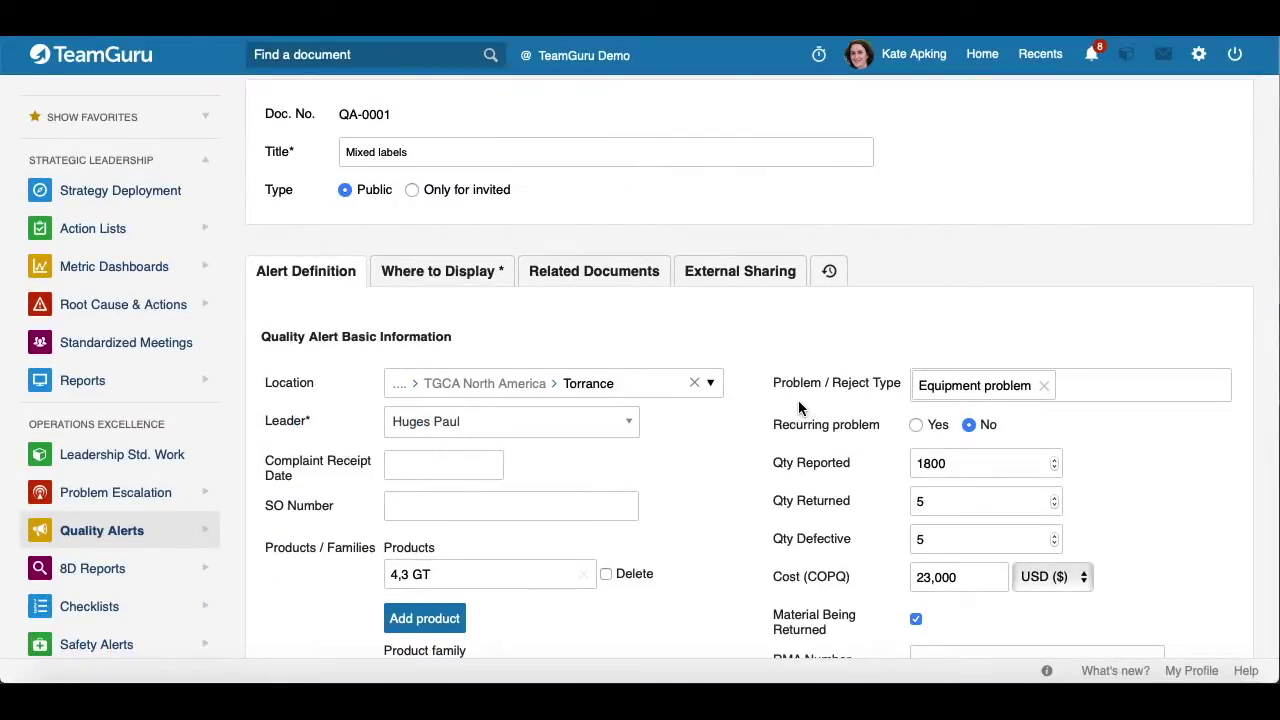
Review the Stock Hold Actions and Executive Summary sections, then go to the alert's detail page.
scroll(805, 410, "down", 3)
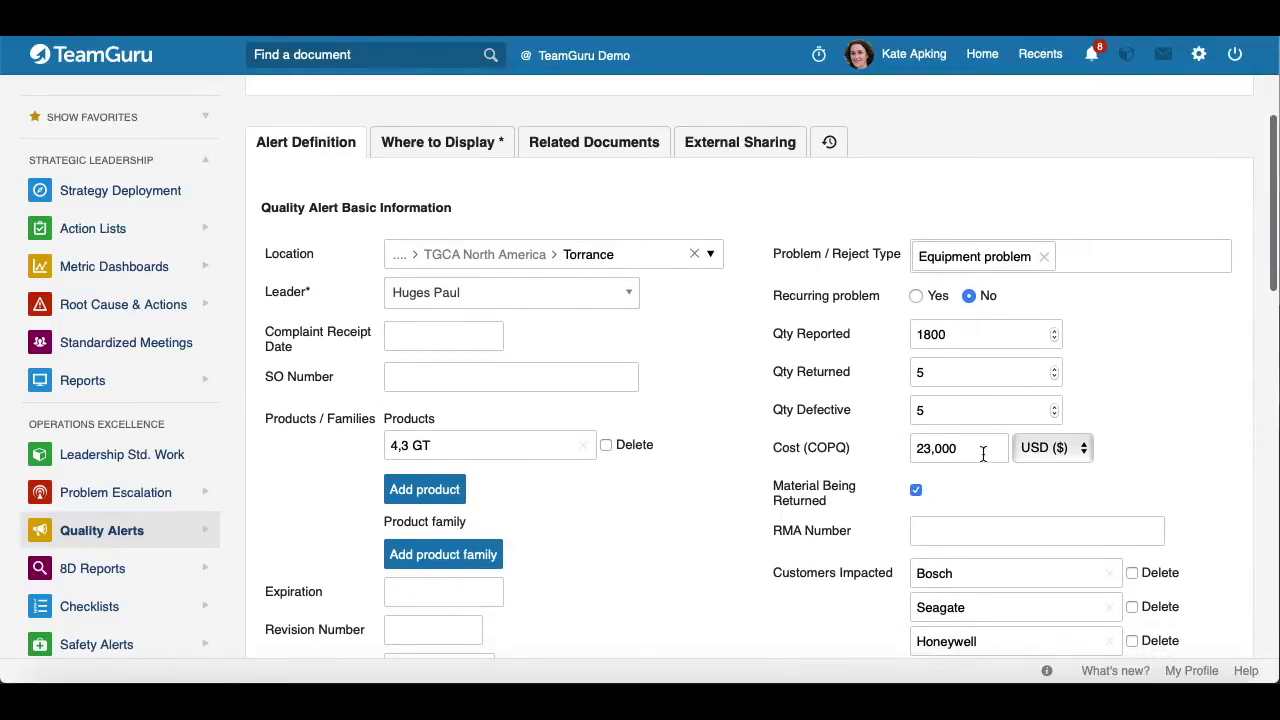
scroll(745, 410, "down", 10)
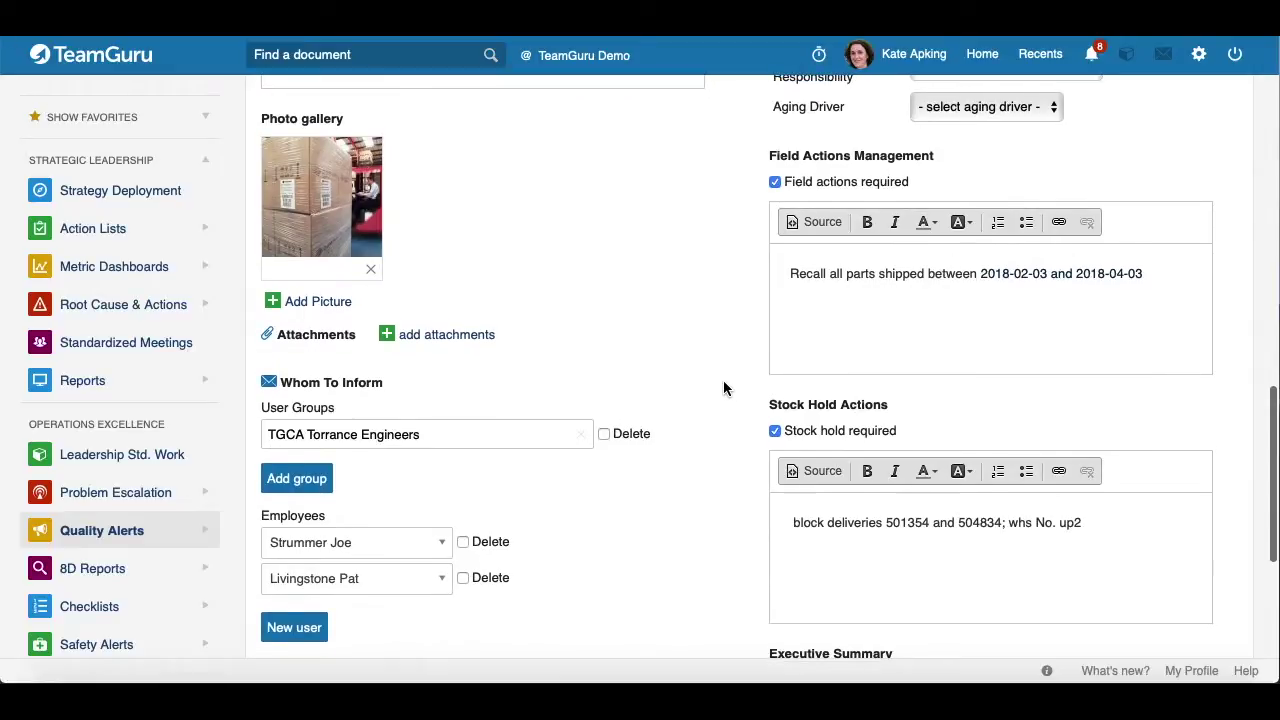
scroll(723, 387, "down", 3)
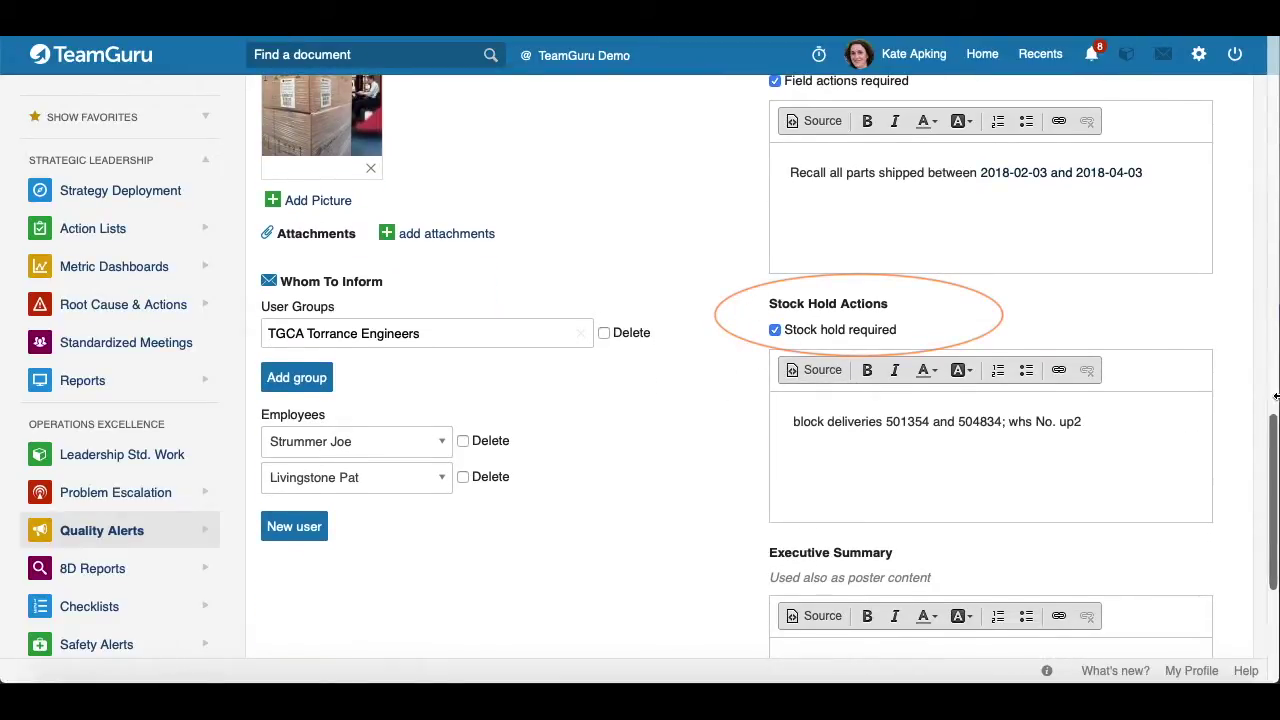
scroll(737, 279, "down", 2)
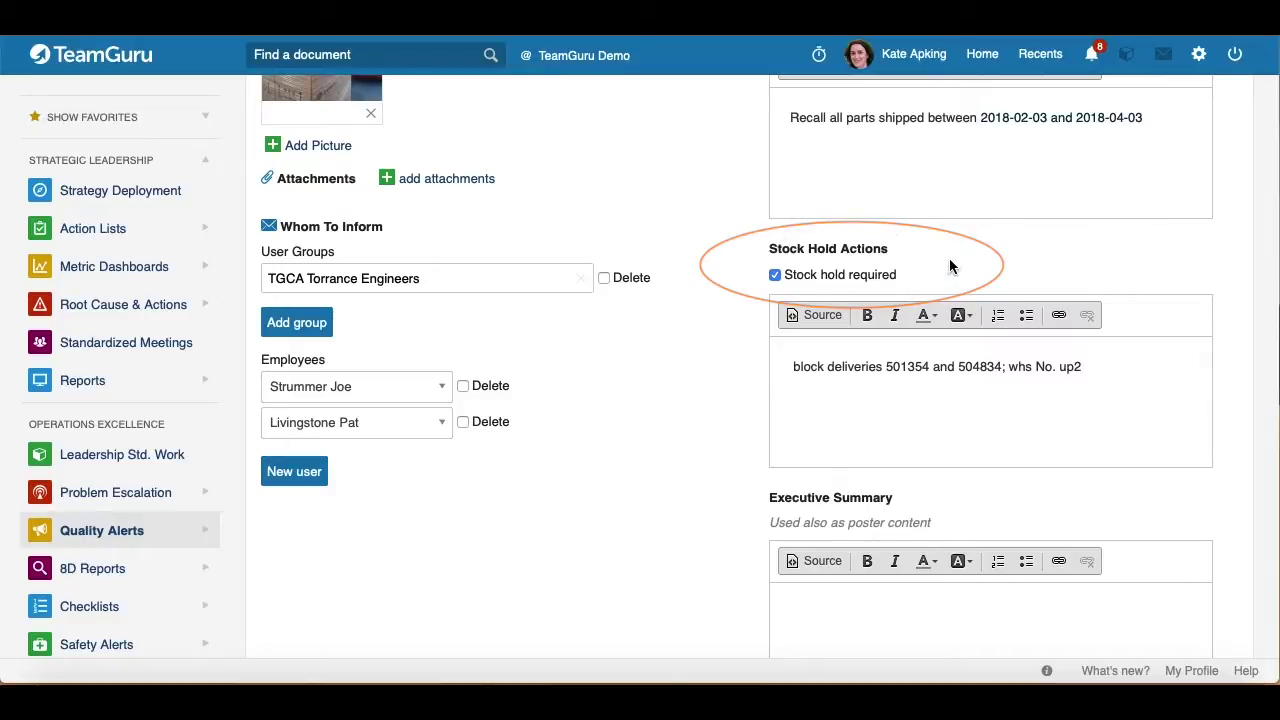
scroll(711, 328, "up", 1)
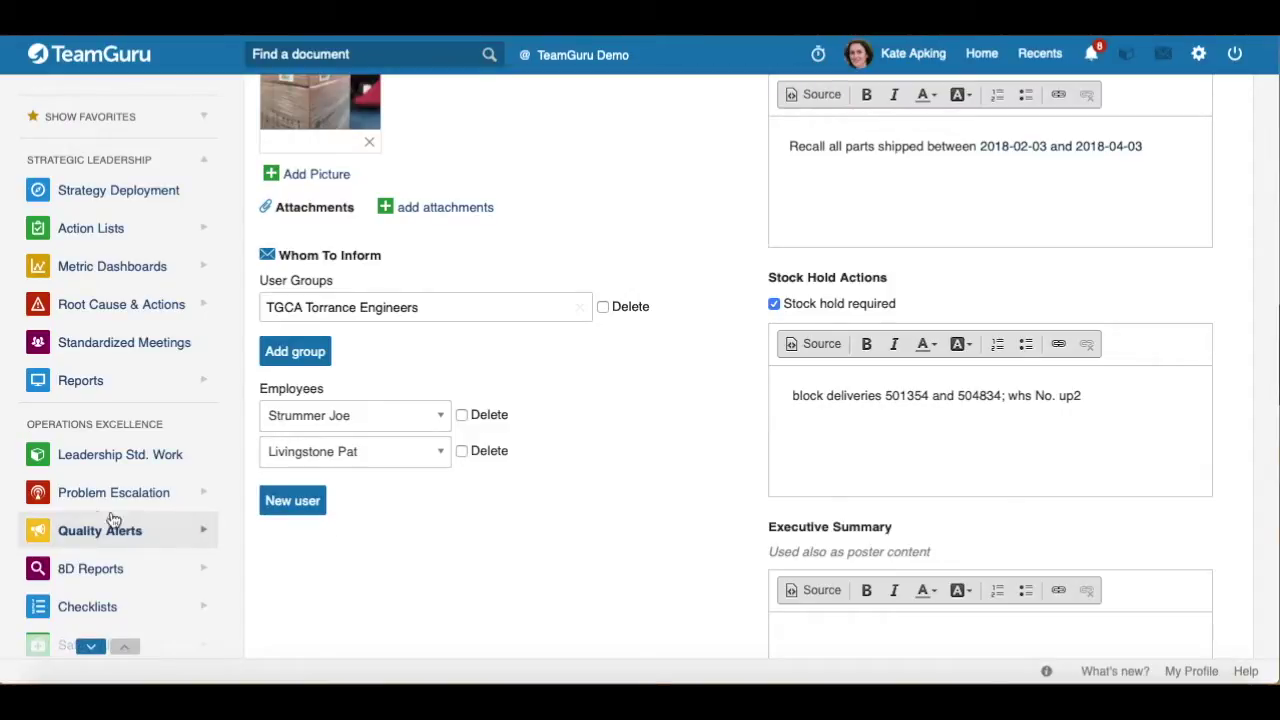
left_click(202, 531)
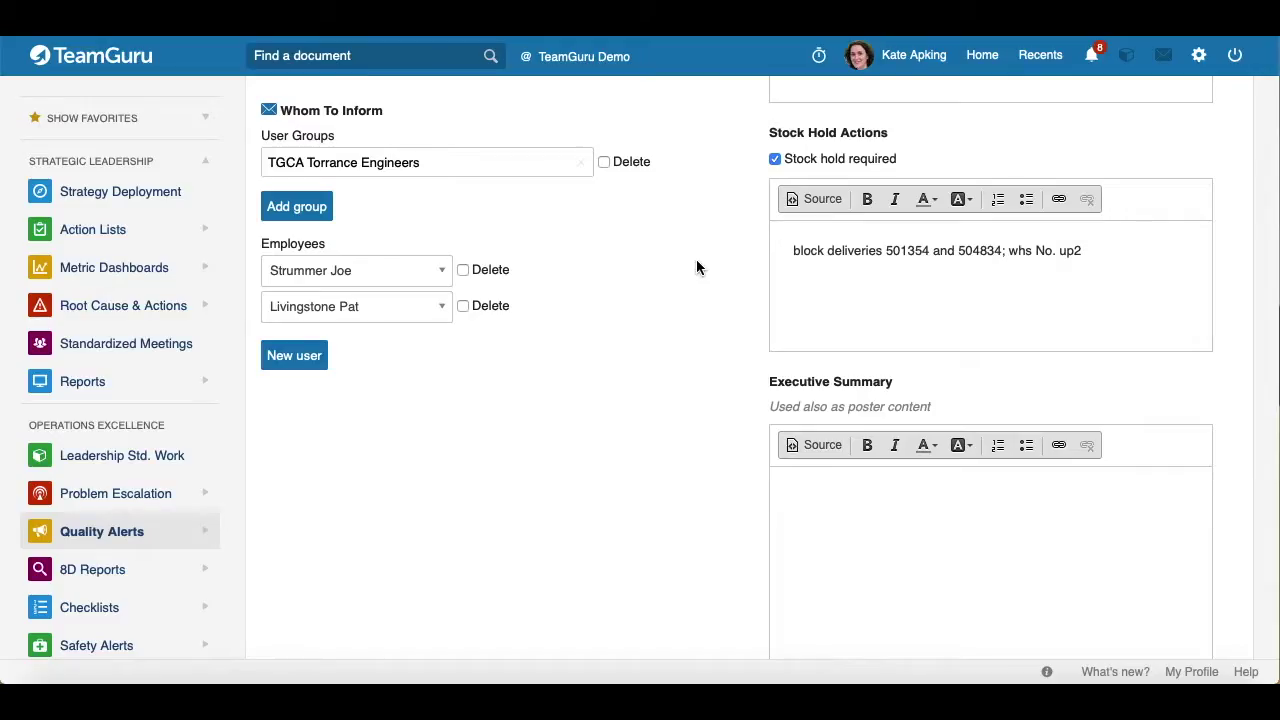
scroll(696, 266, "down", 3)
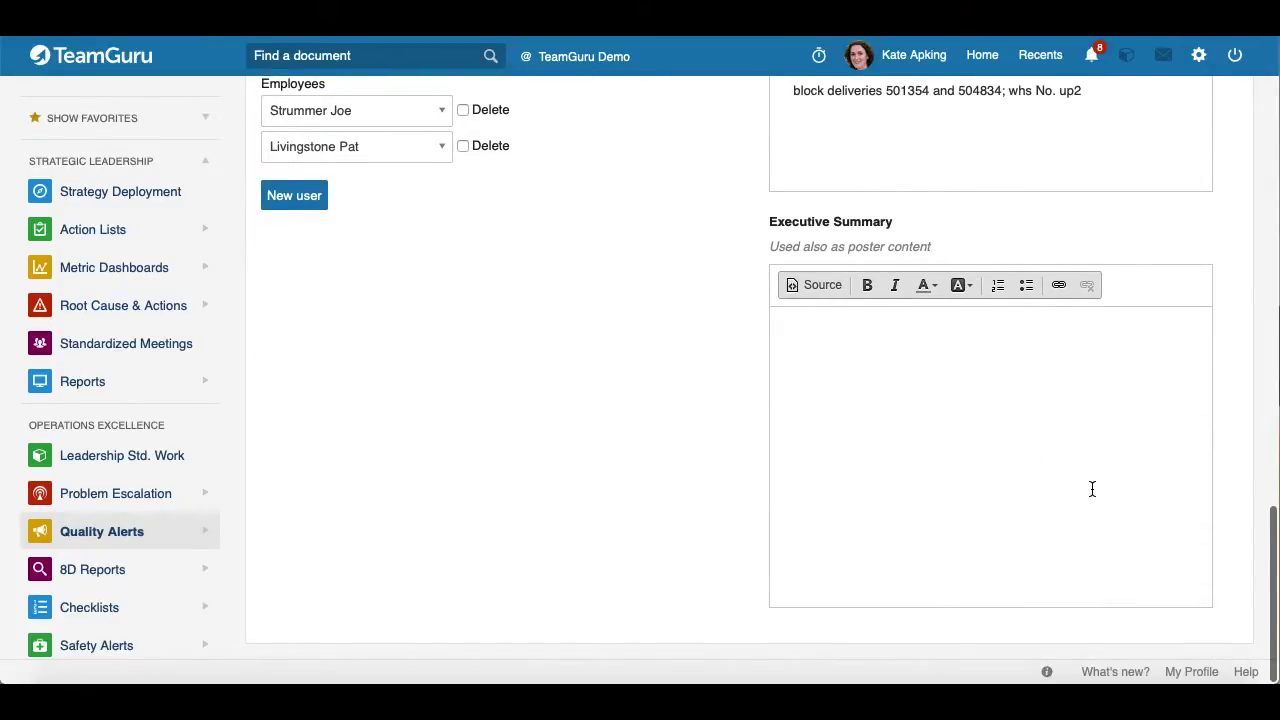
scroll(1092, 488, "up", 20)
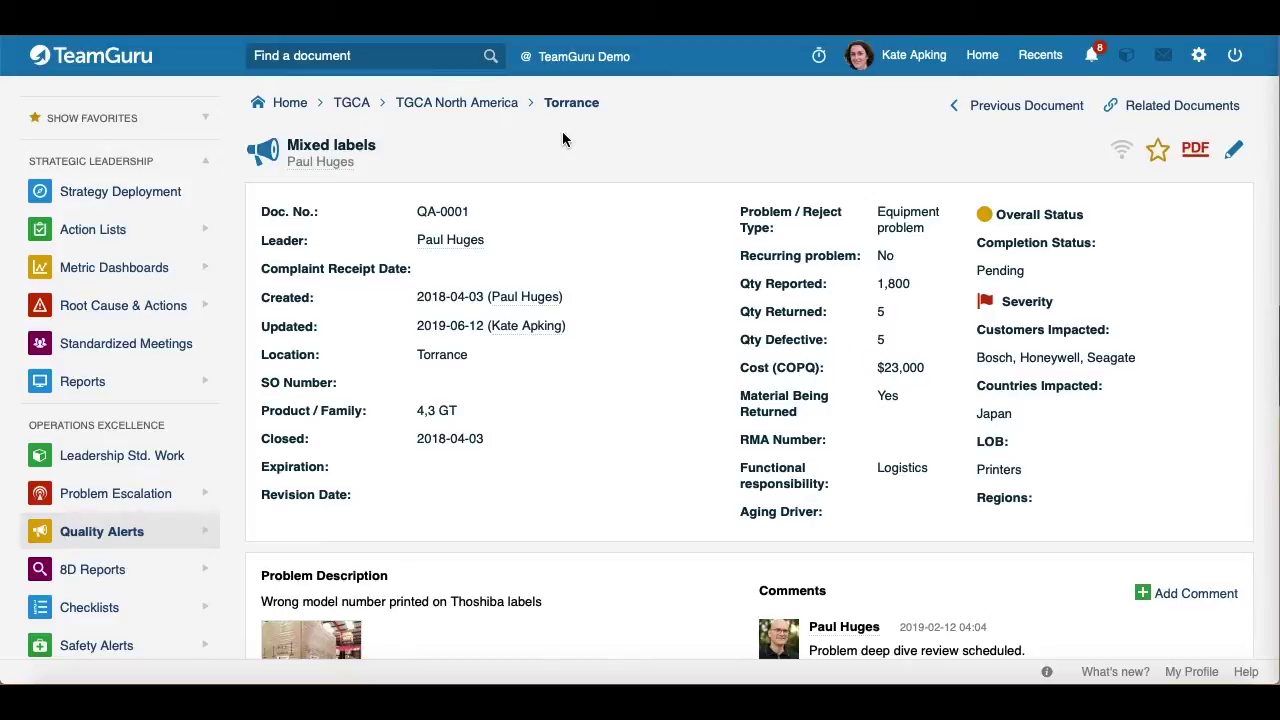
scroll(611, 170, "down", 5)
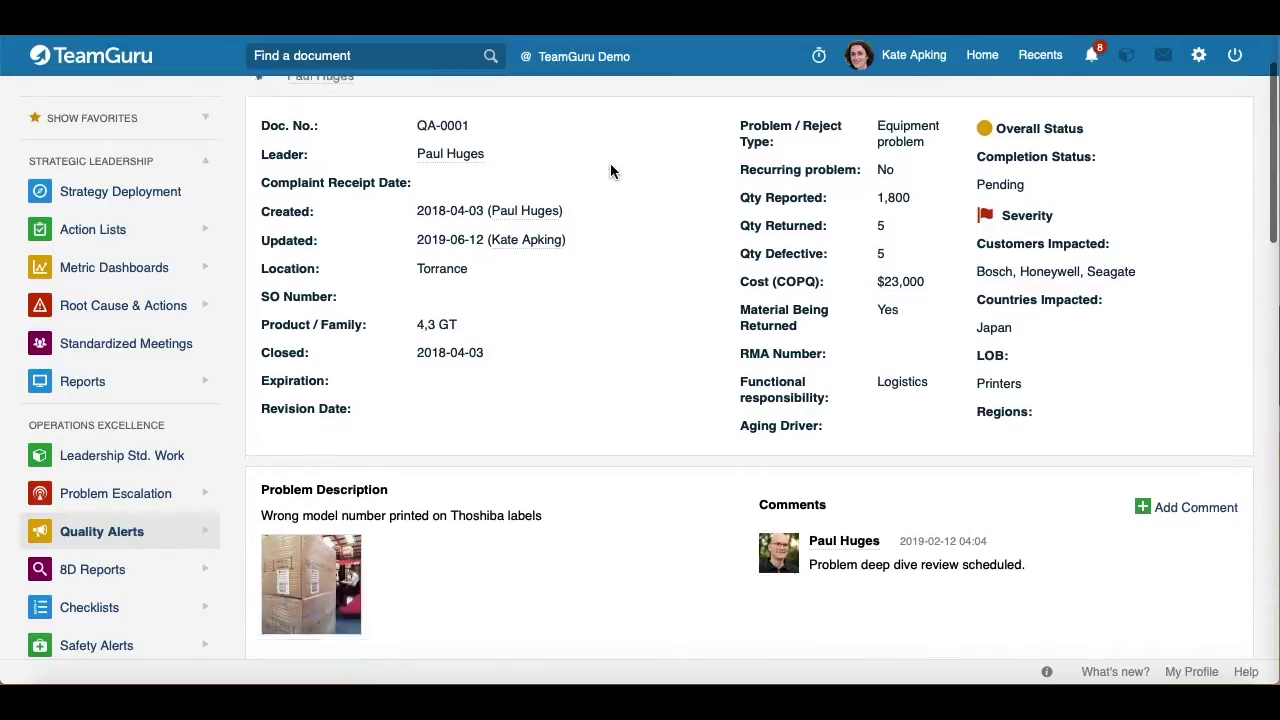
scroll(610, 163, "down", 4)
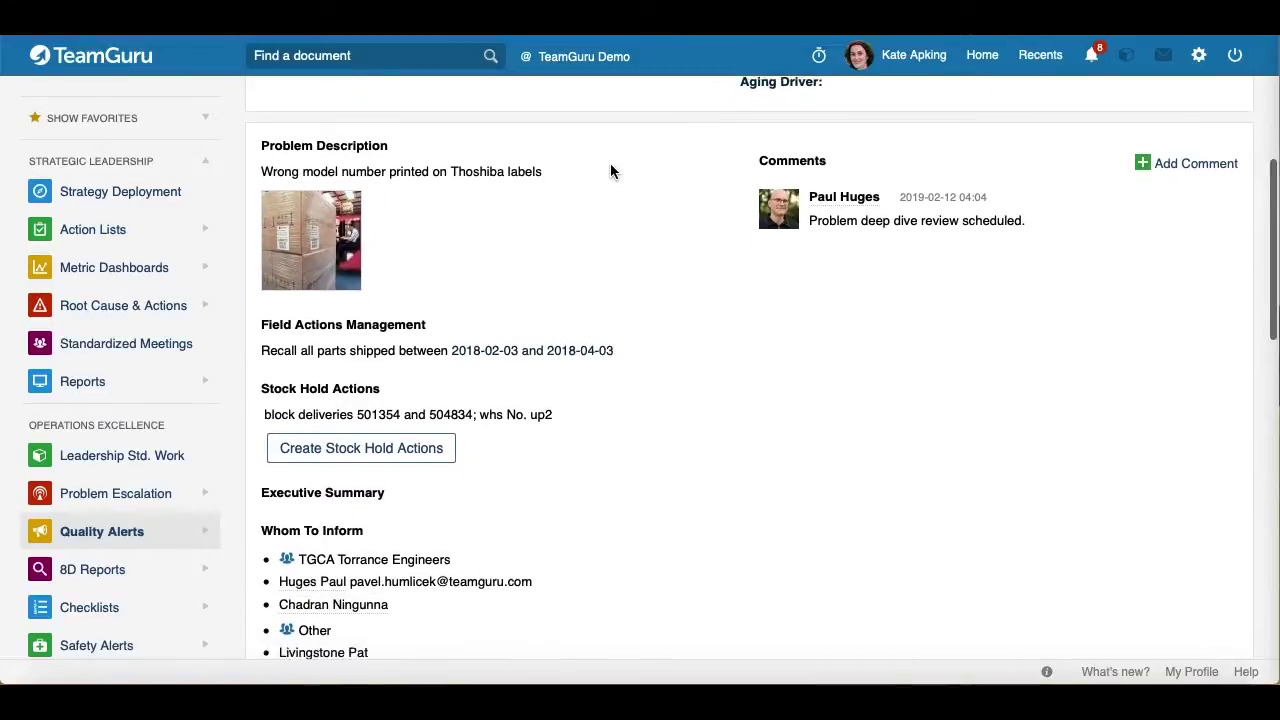
scroll(655, 238, "down", 1)
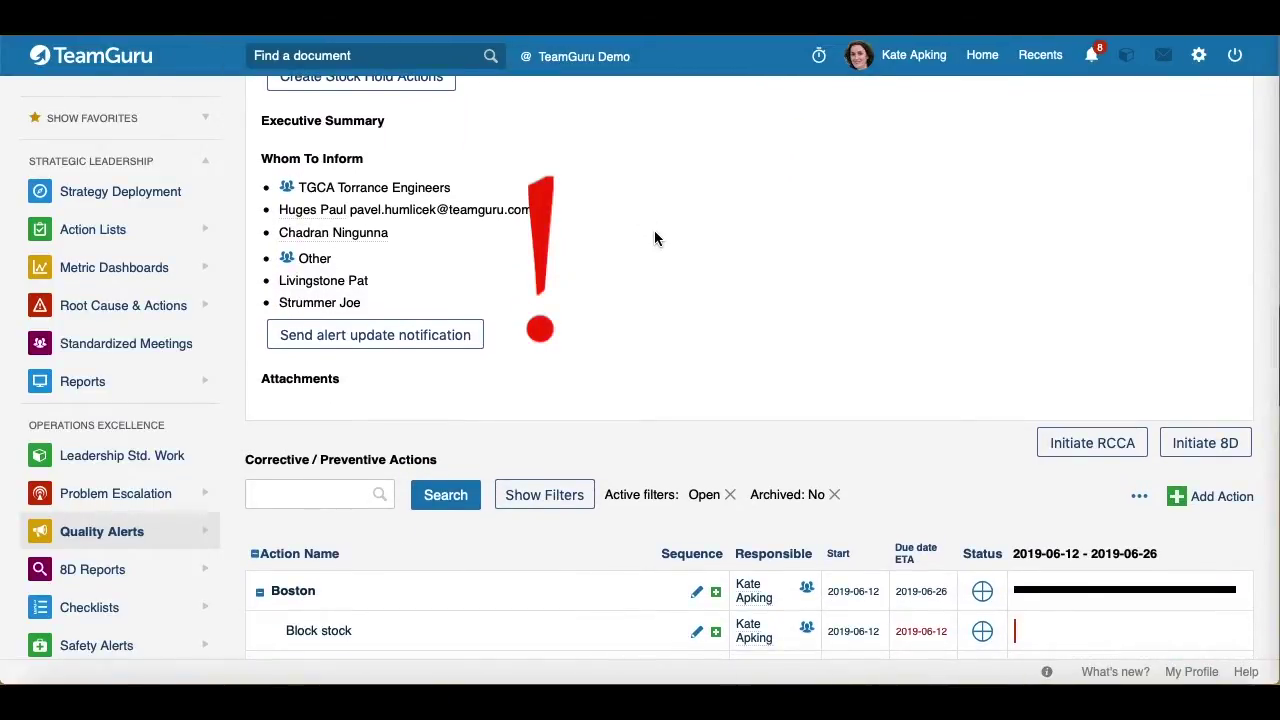
scroll(655, 238, "down", 1)
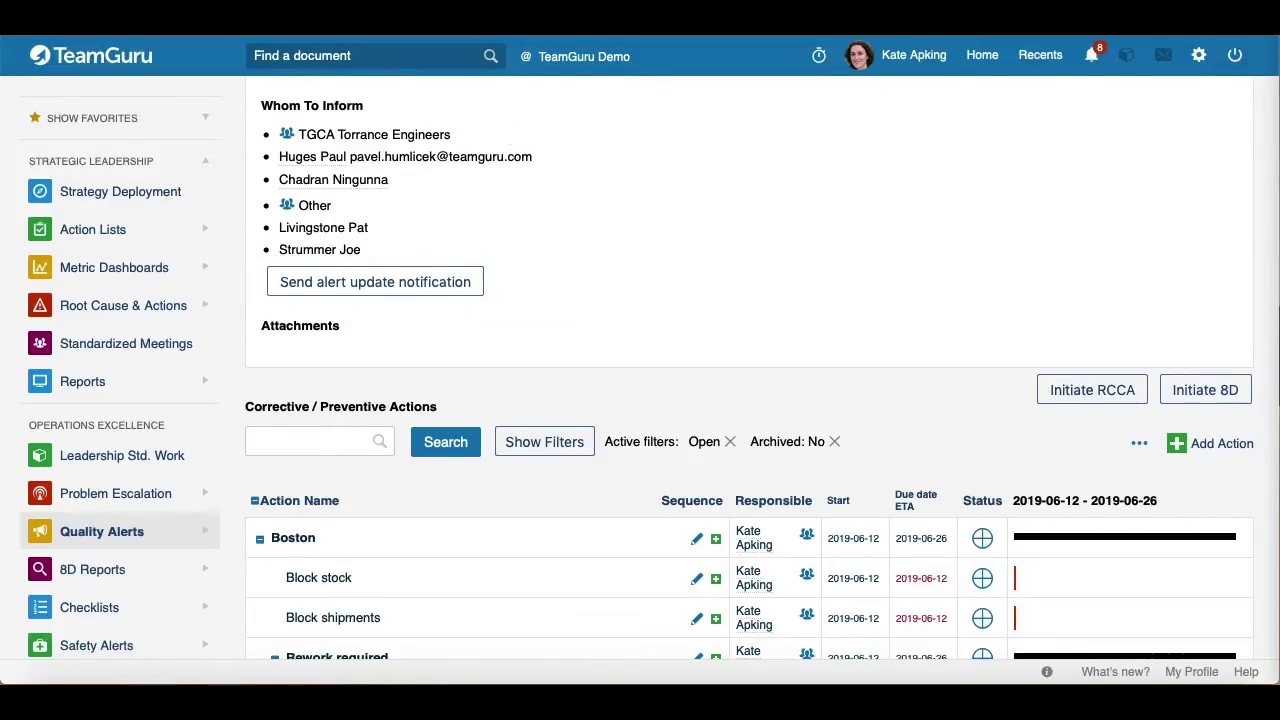
scroll(749, 370, "down", 1)
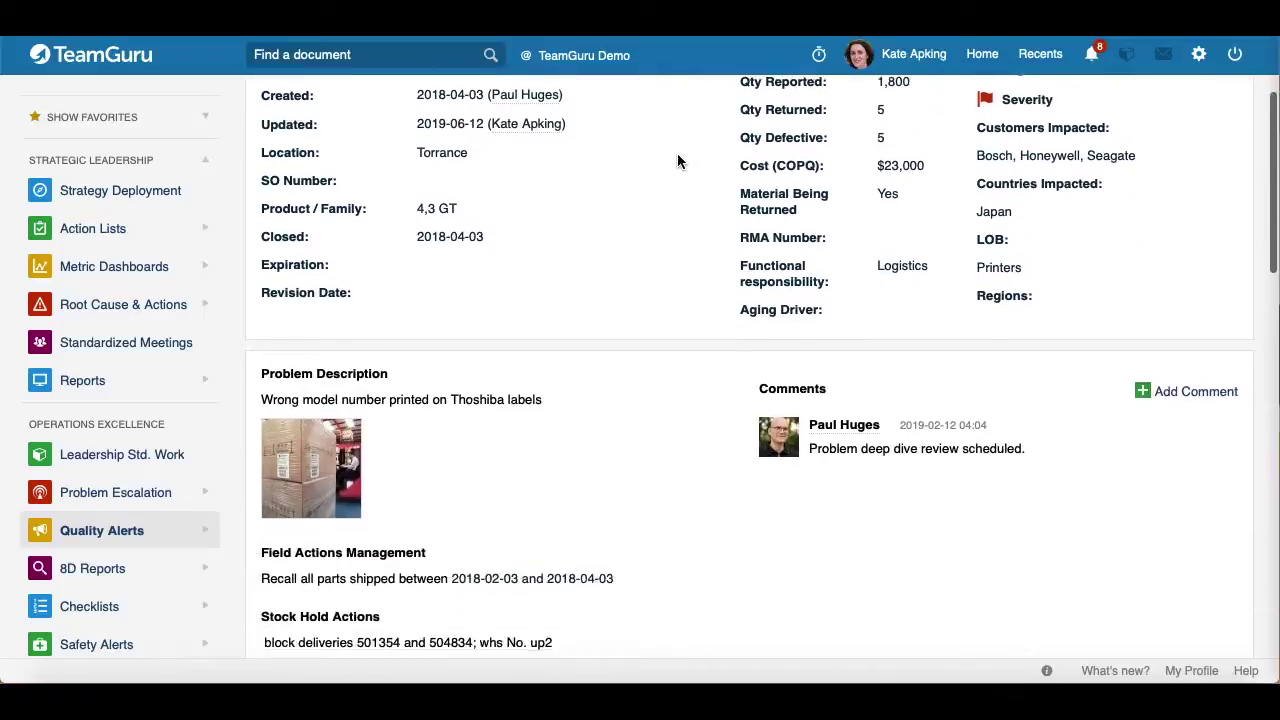
scroll(677, 153, "down", 3)
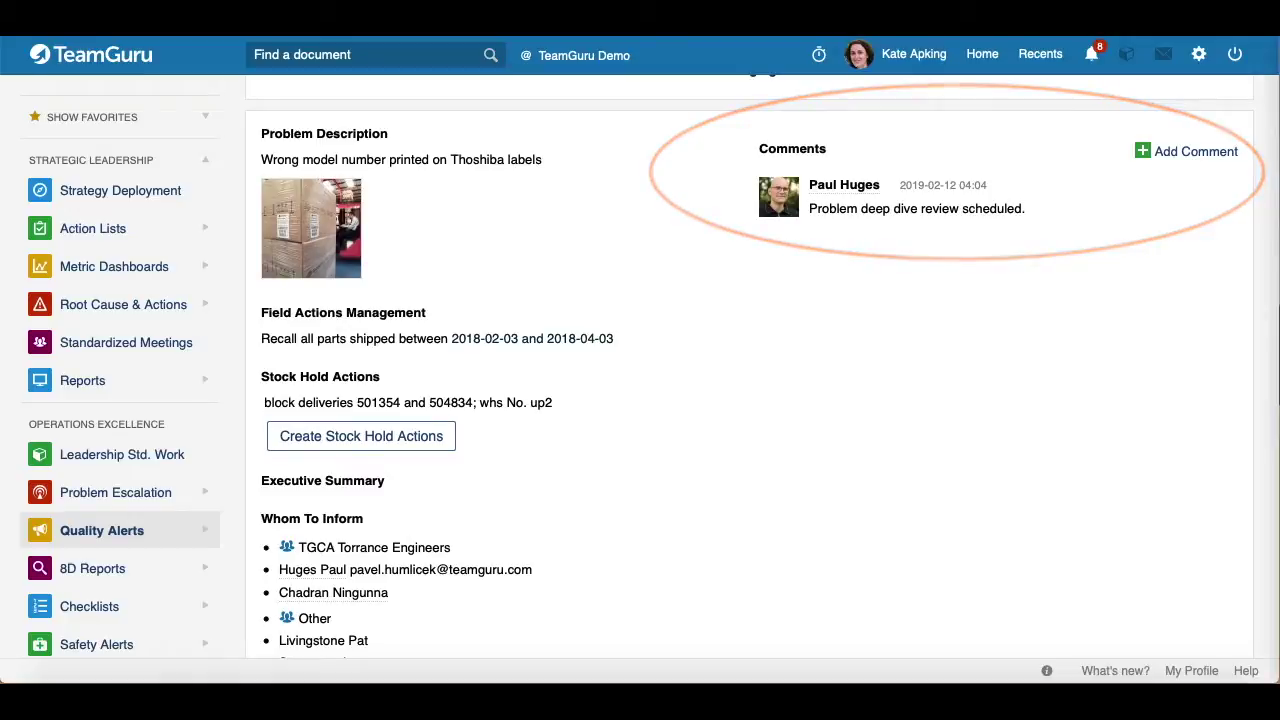
scroll(702, 227, "down", 6)
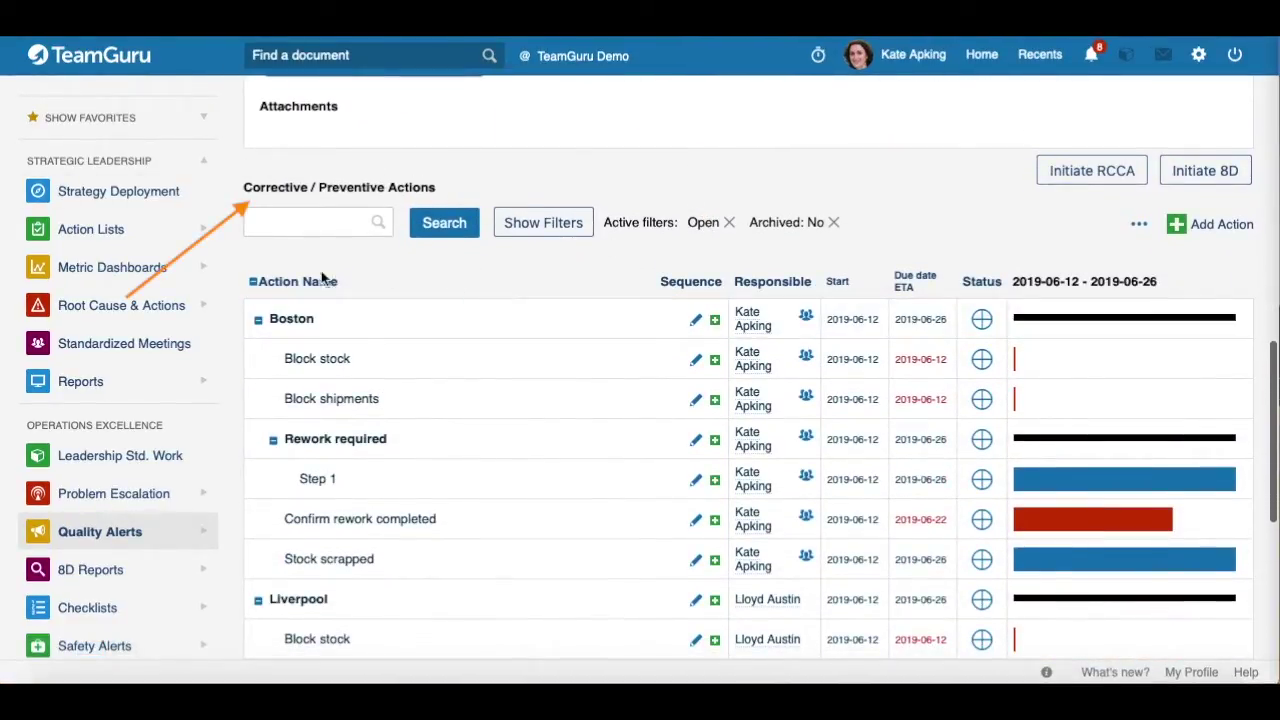
scroll(723, 246, "up", 2)
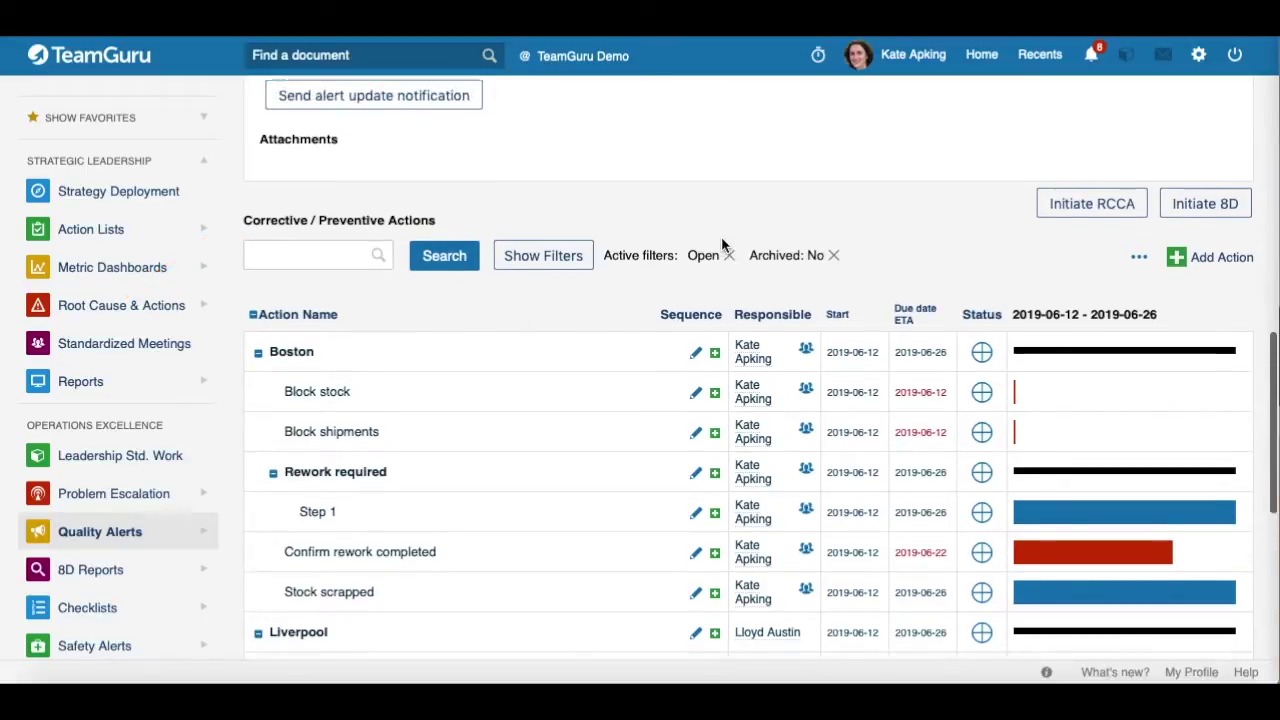
scroll(723, 246, "up", 4)
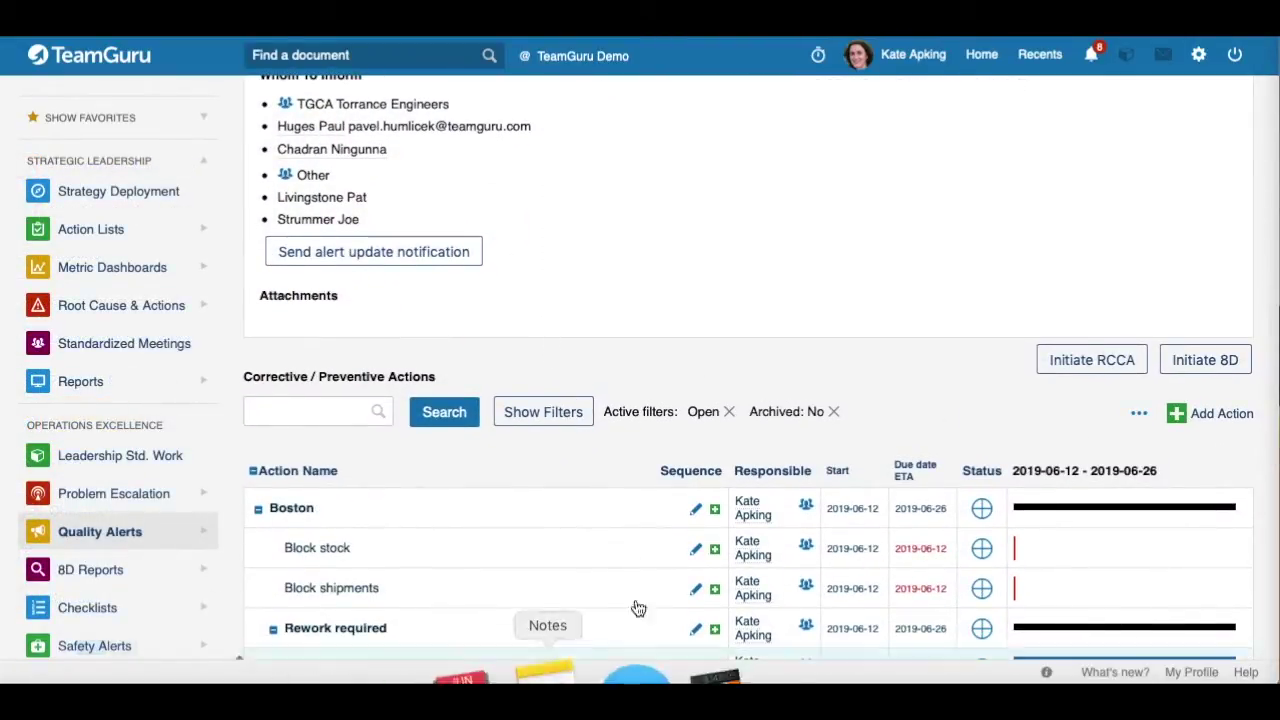
scroll(614, 440, "up", 5)
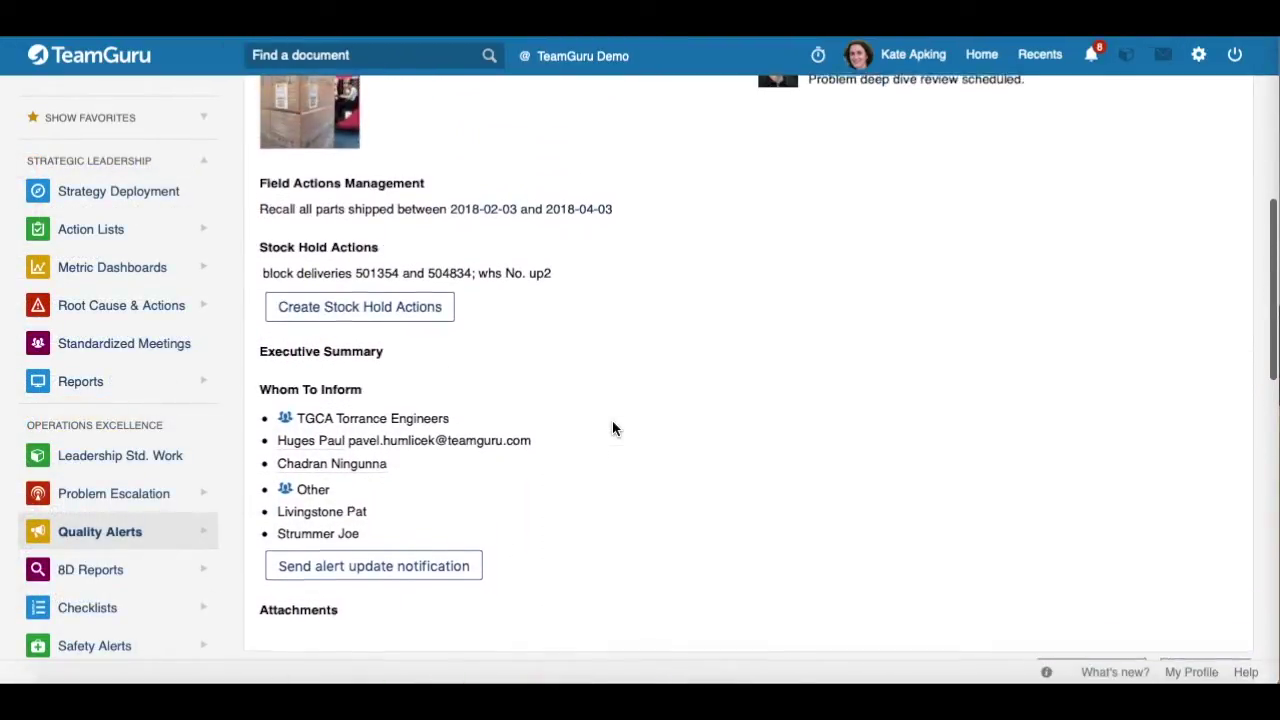
scroll(614, 428, "down", 1)
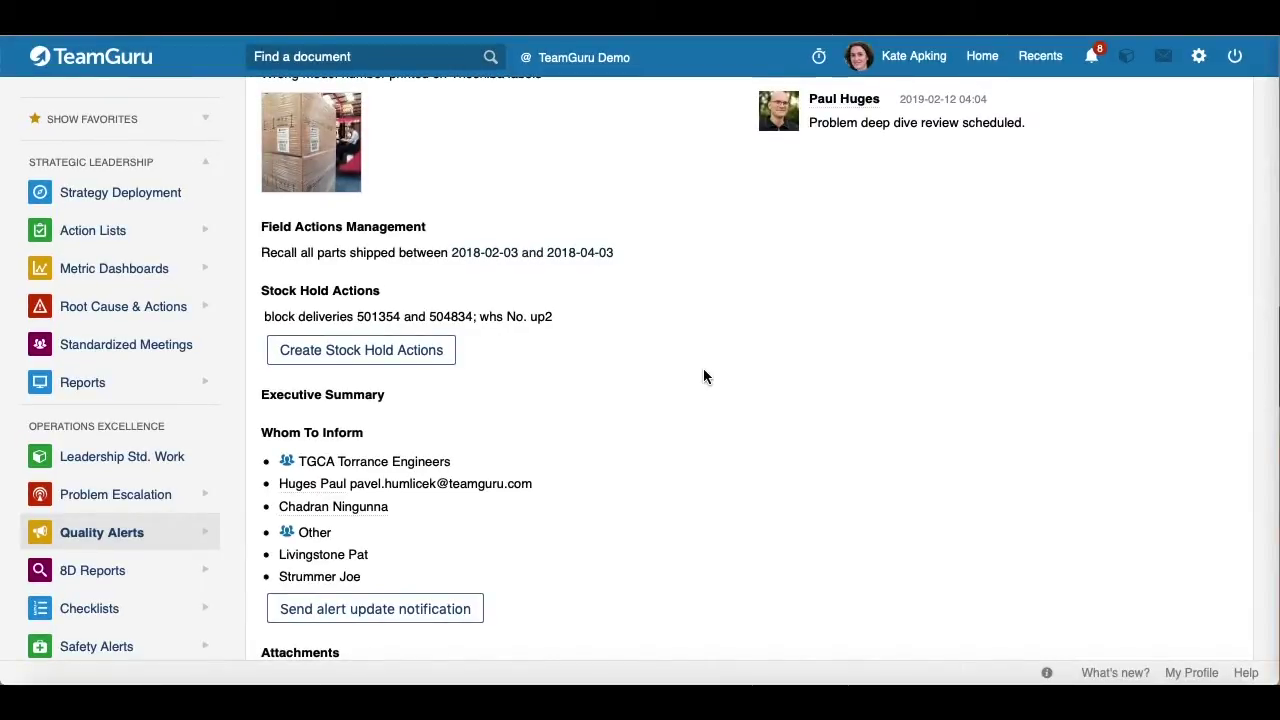
scroll(703, 376, "down", 7)
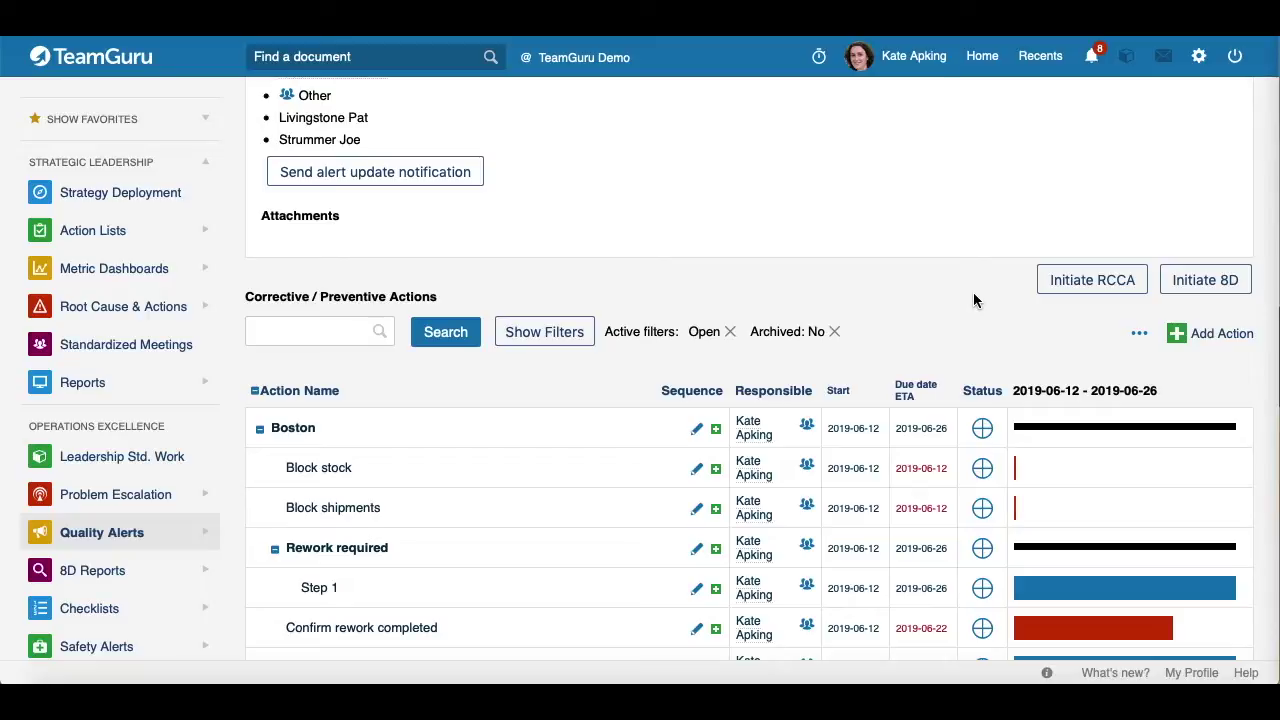
Initiate an RCCA report linked to the alert and open the new Mixed labels report.
left_click(1091, 285)
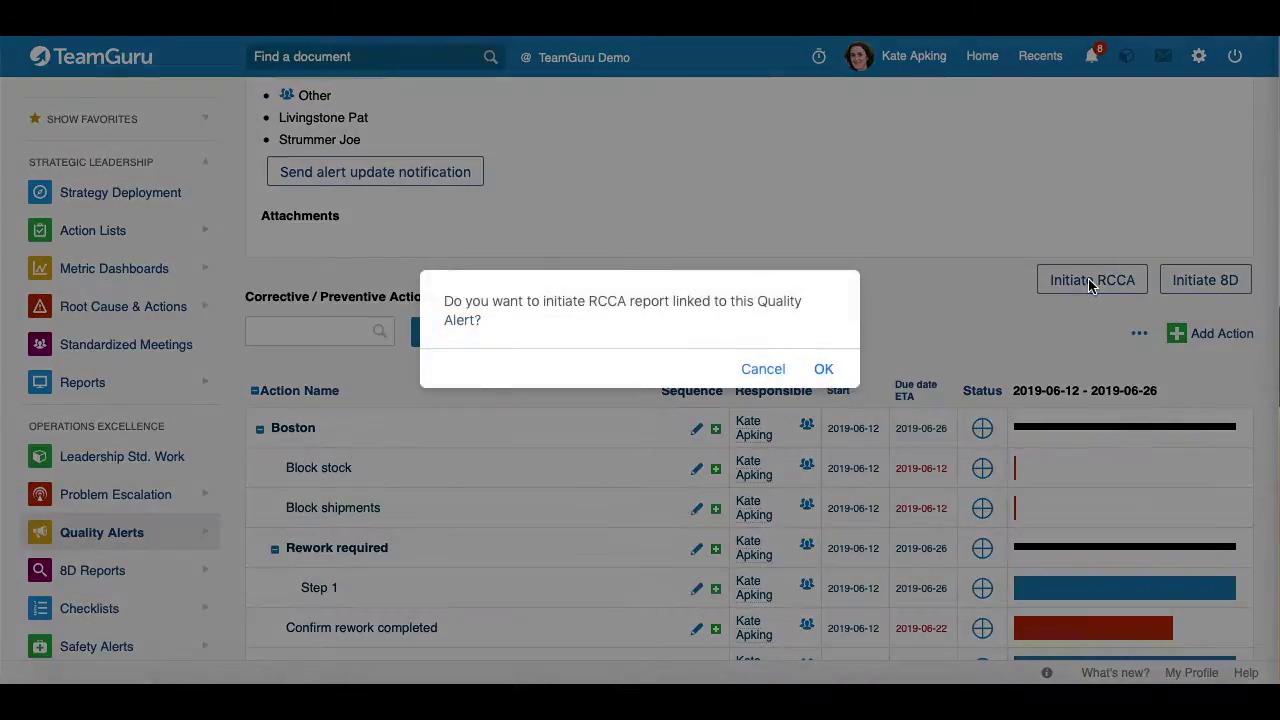
left_click(824, 370)
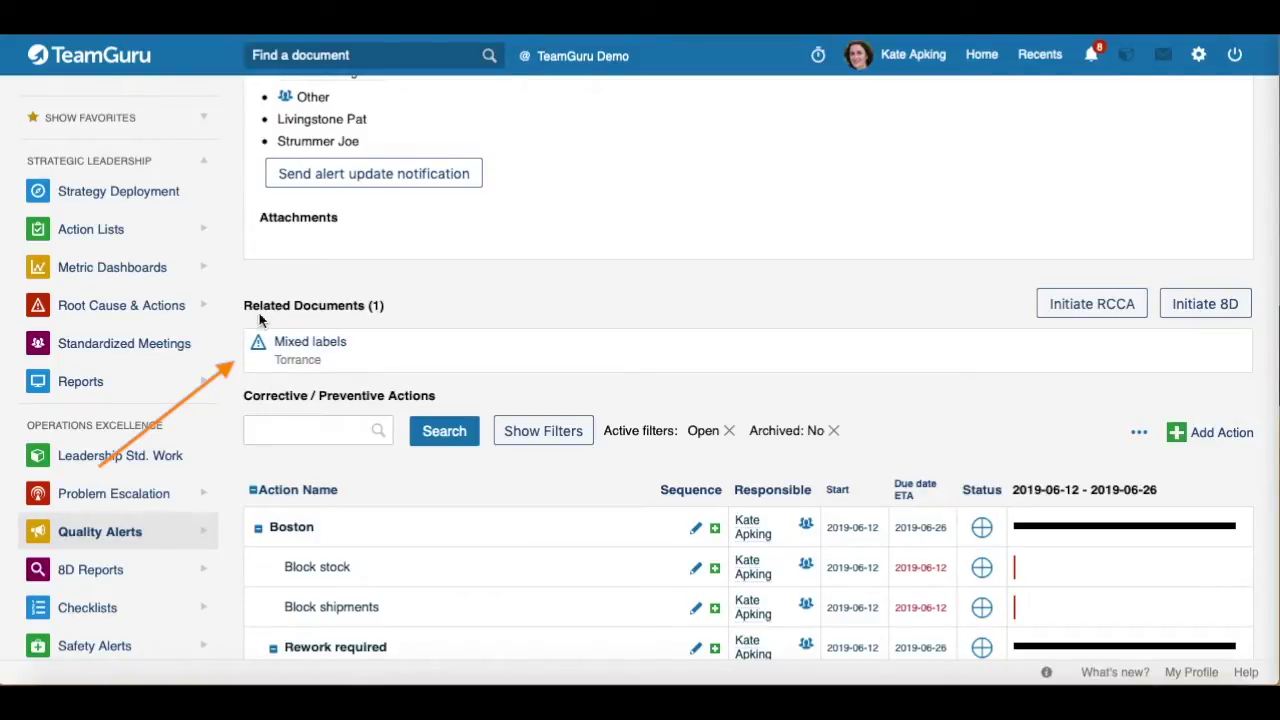
left_click(302, 342)
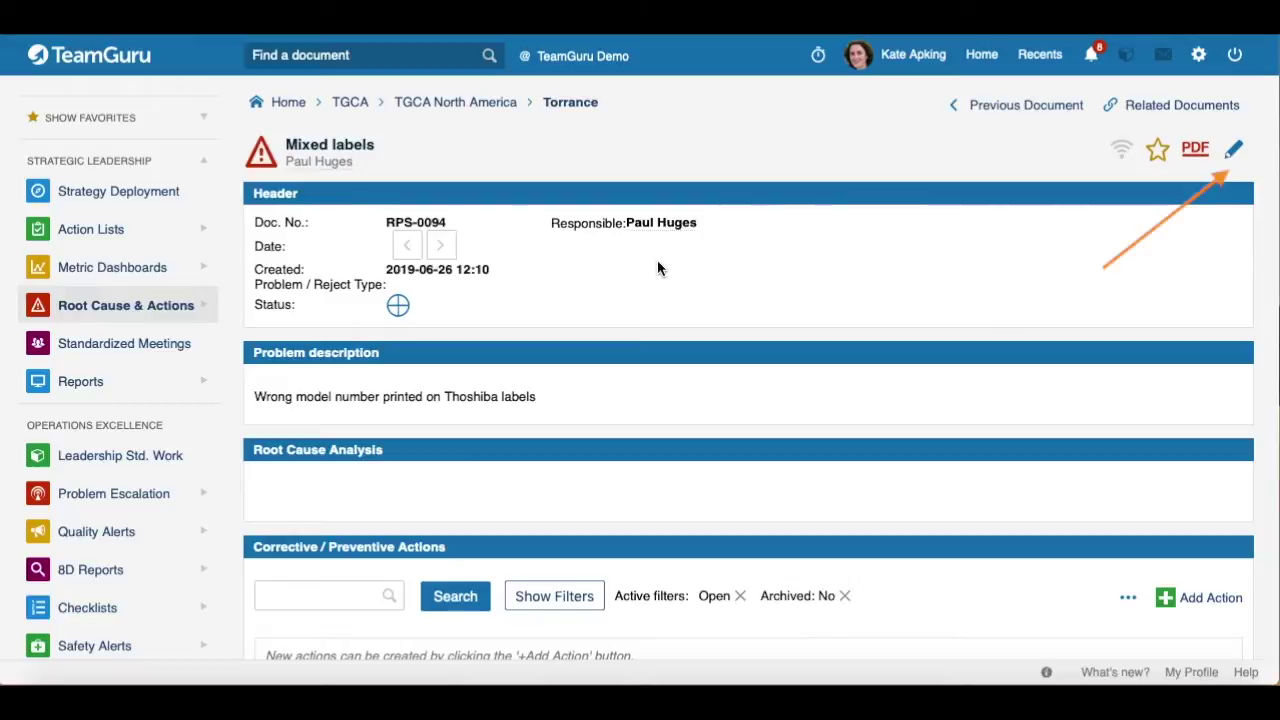
scroll(789, 266, "down", 1)
scroll(789, 266, "up", 1)
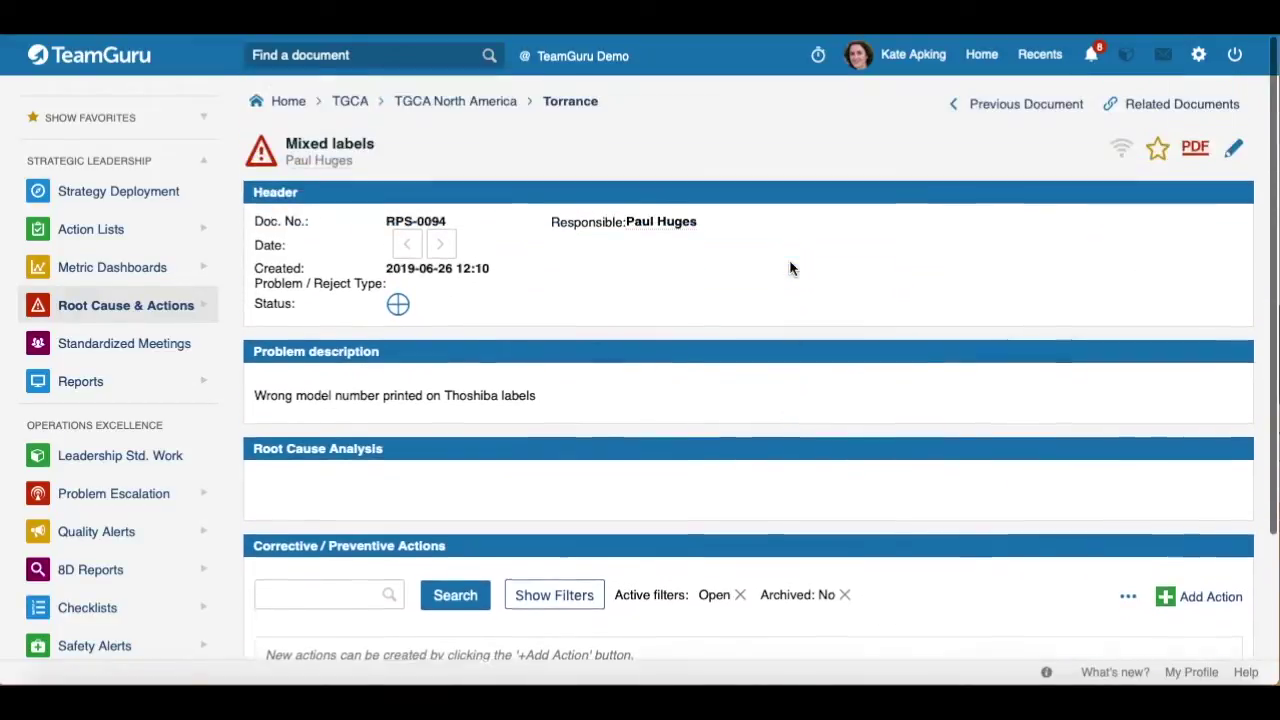
Return to the Mixed labels alert and check its new related root-cause document.
left_click(1017, 105)
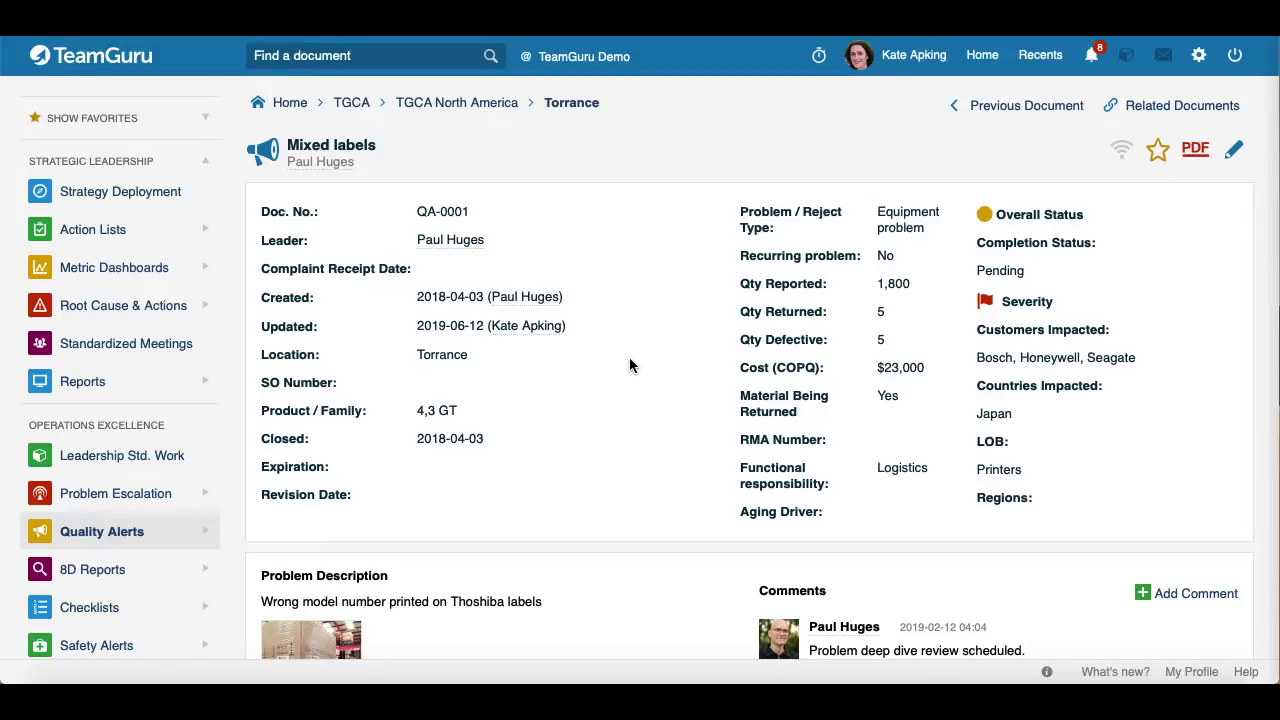
scroll(629, 358, "down", 9)
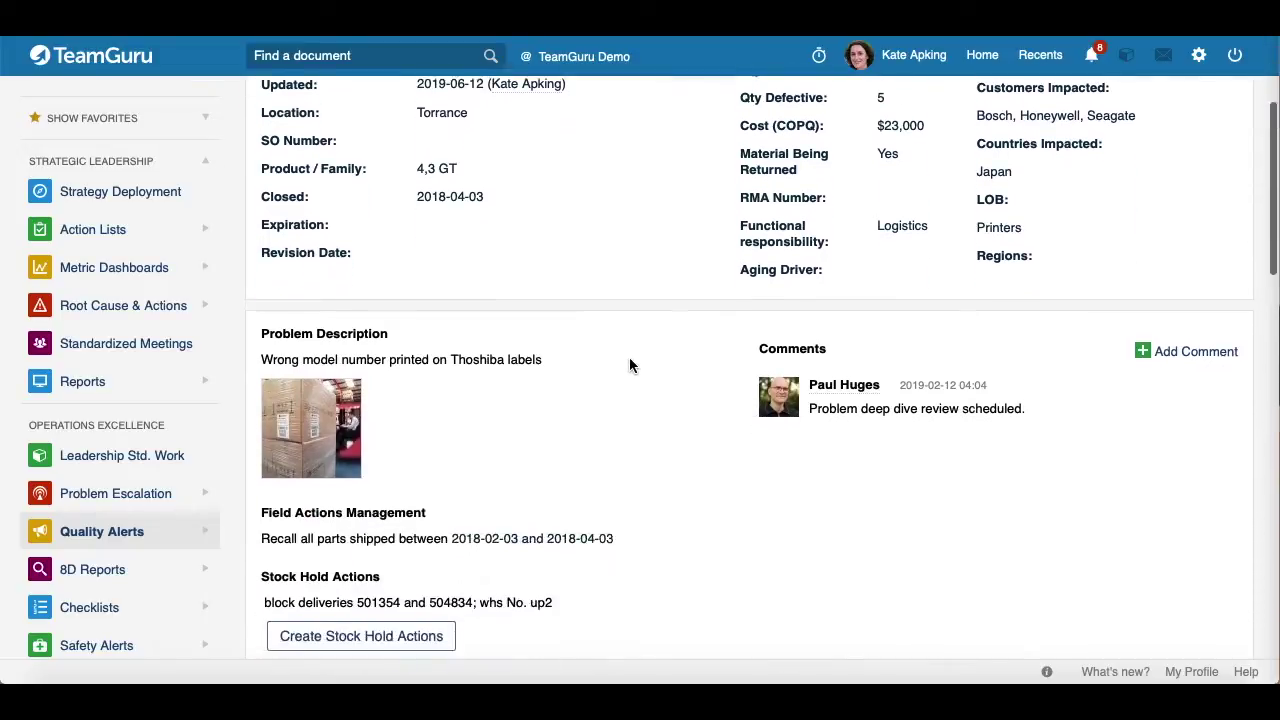
scroll(629, 357, "down", 2)
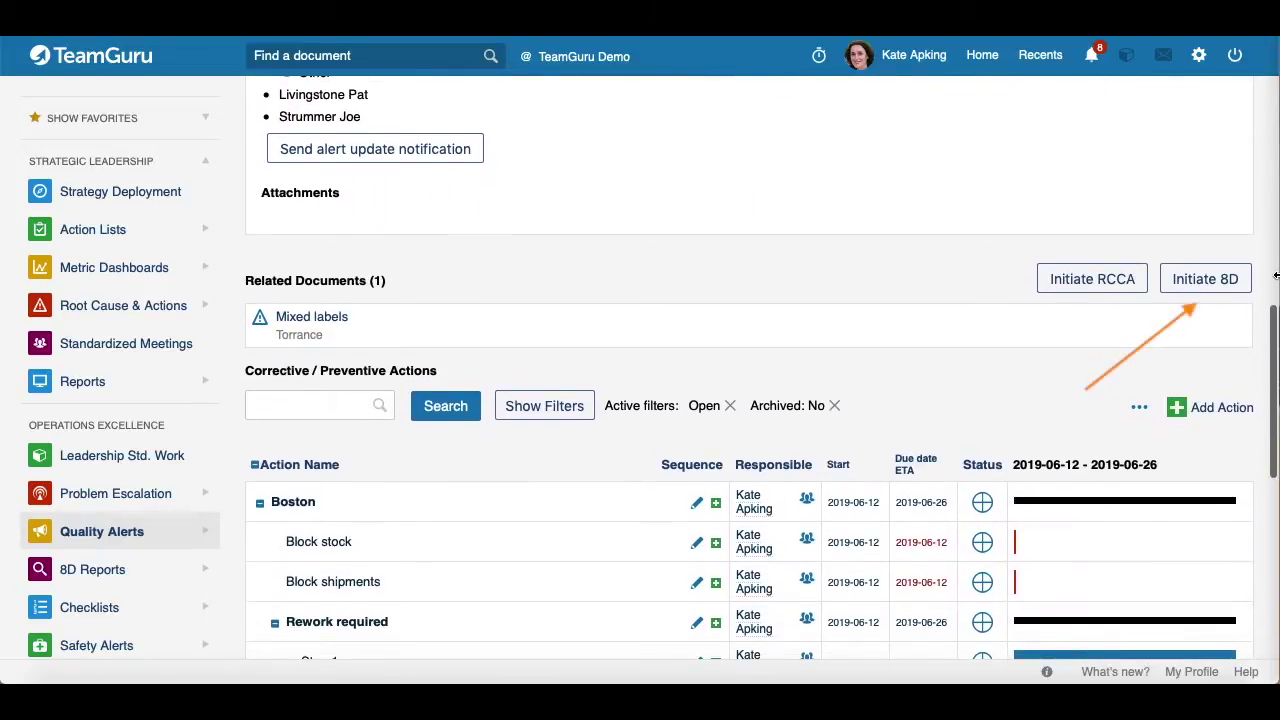
Create a Mixed labels 8D report from Default 8D template (FORD), then return to the alert list.
left_click(1184, 286)
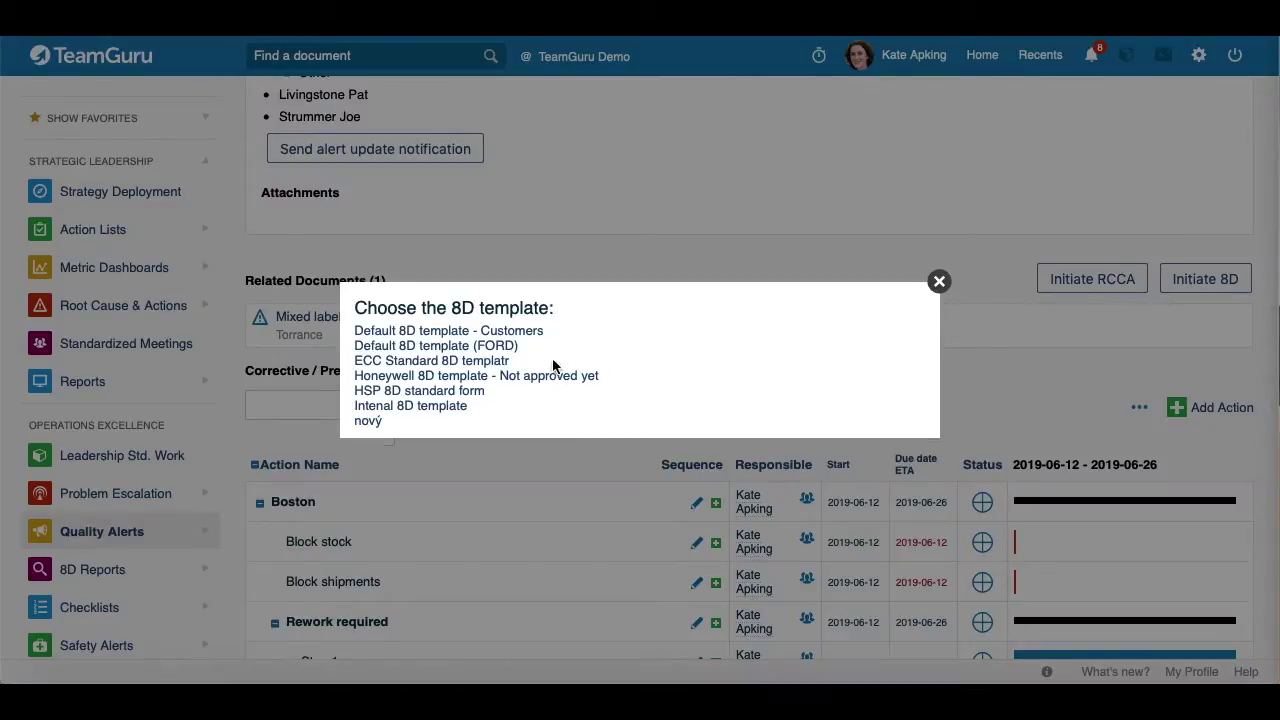
left_click(495, 346)
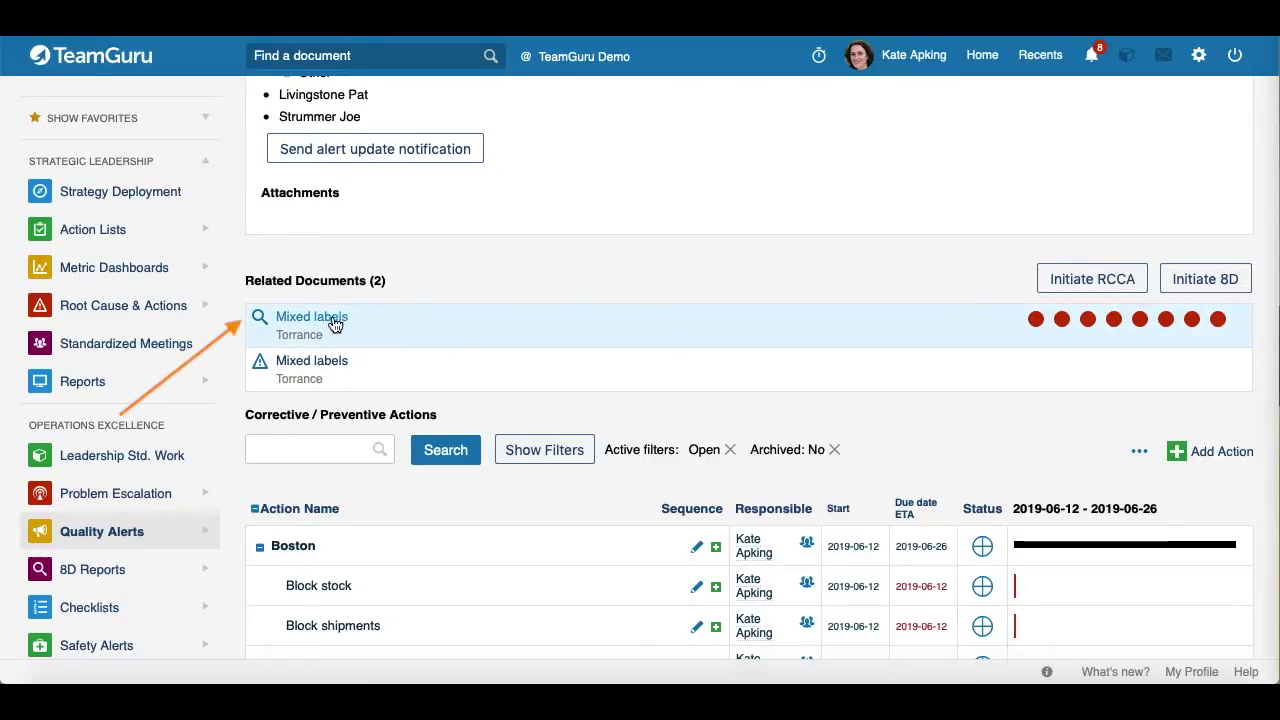
left_click(630, 316)
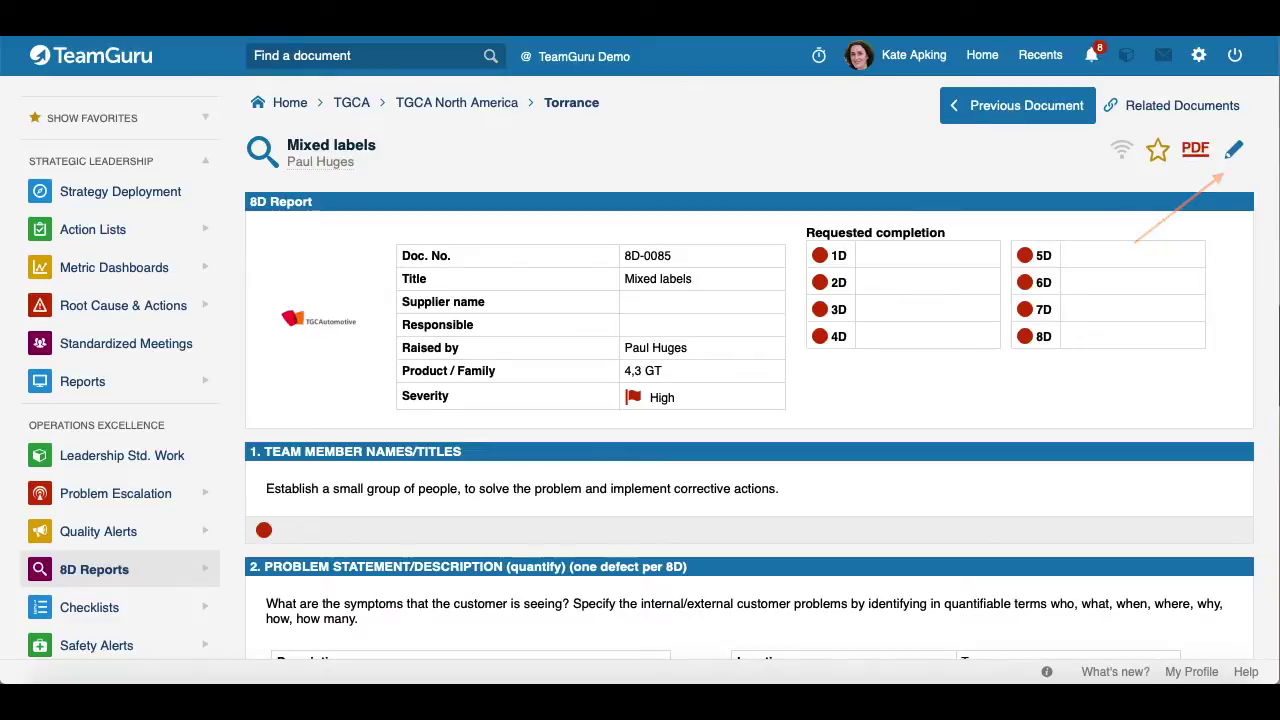
left_click(1003, 110)
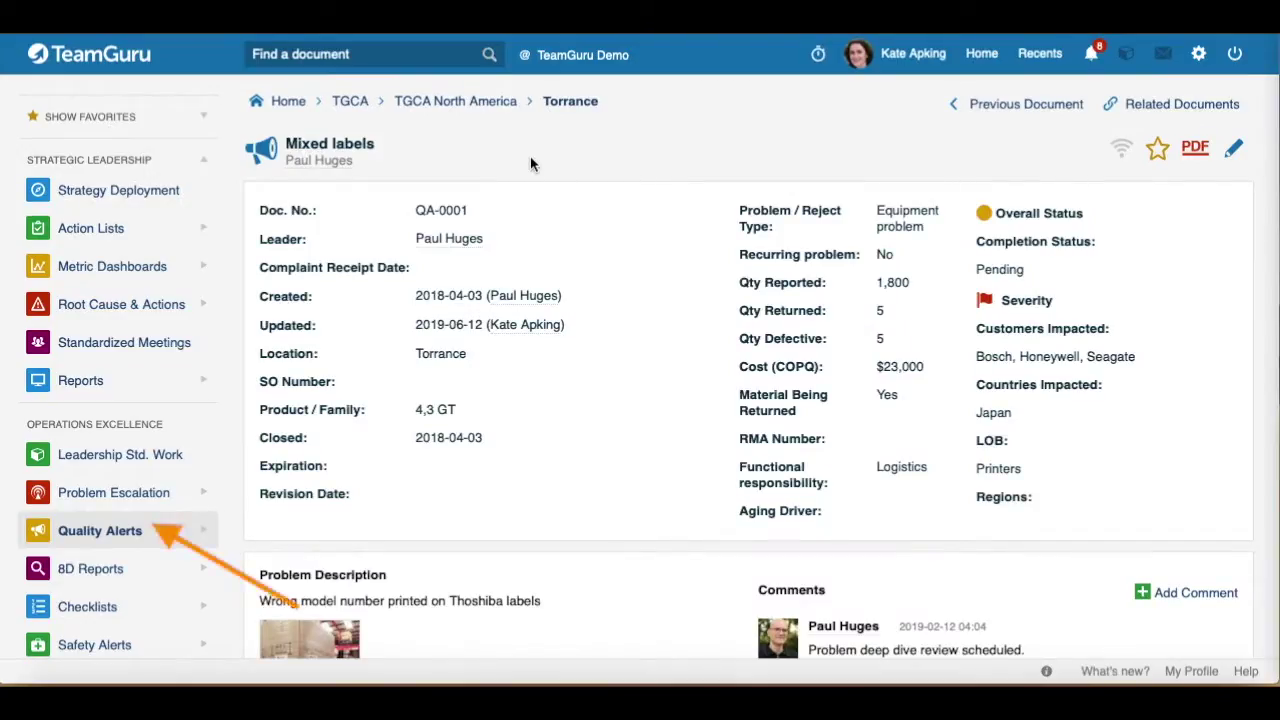
left_click(117, 529)
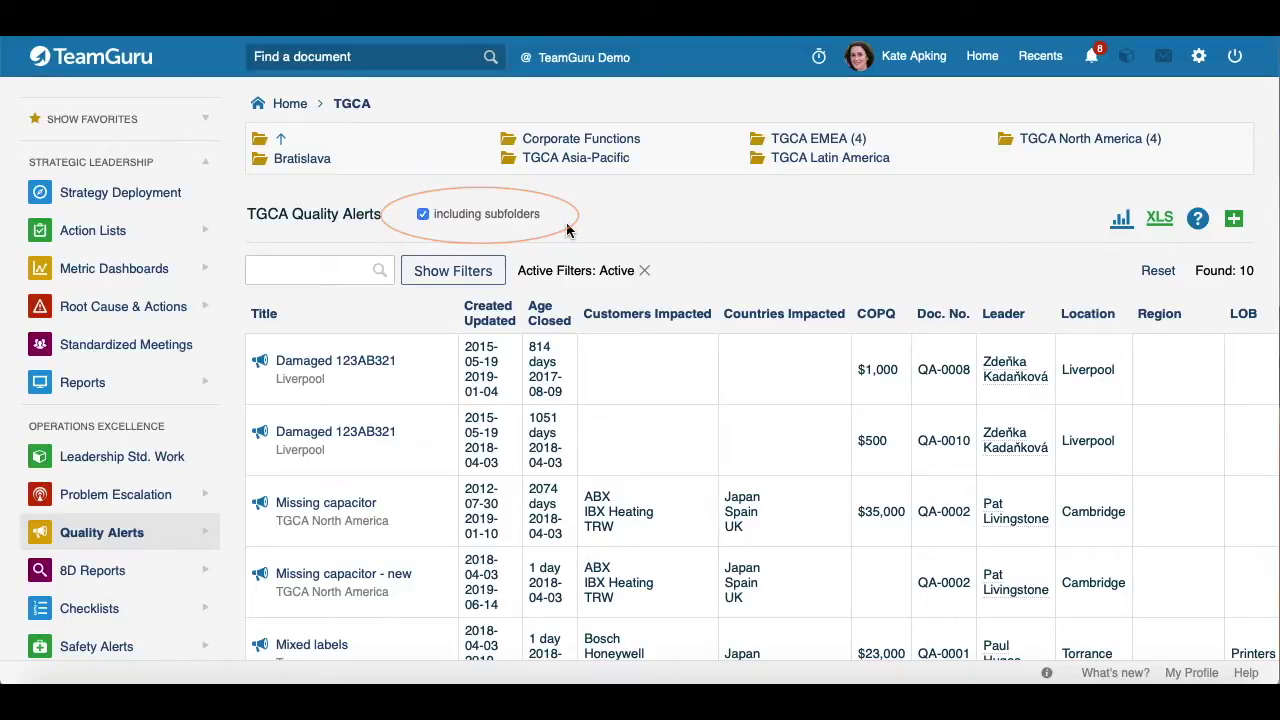
Browse the alert list's standard and advanced filter options, then close the filter panel.
left_click(416, 280)
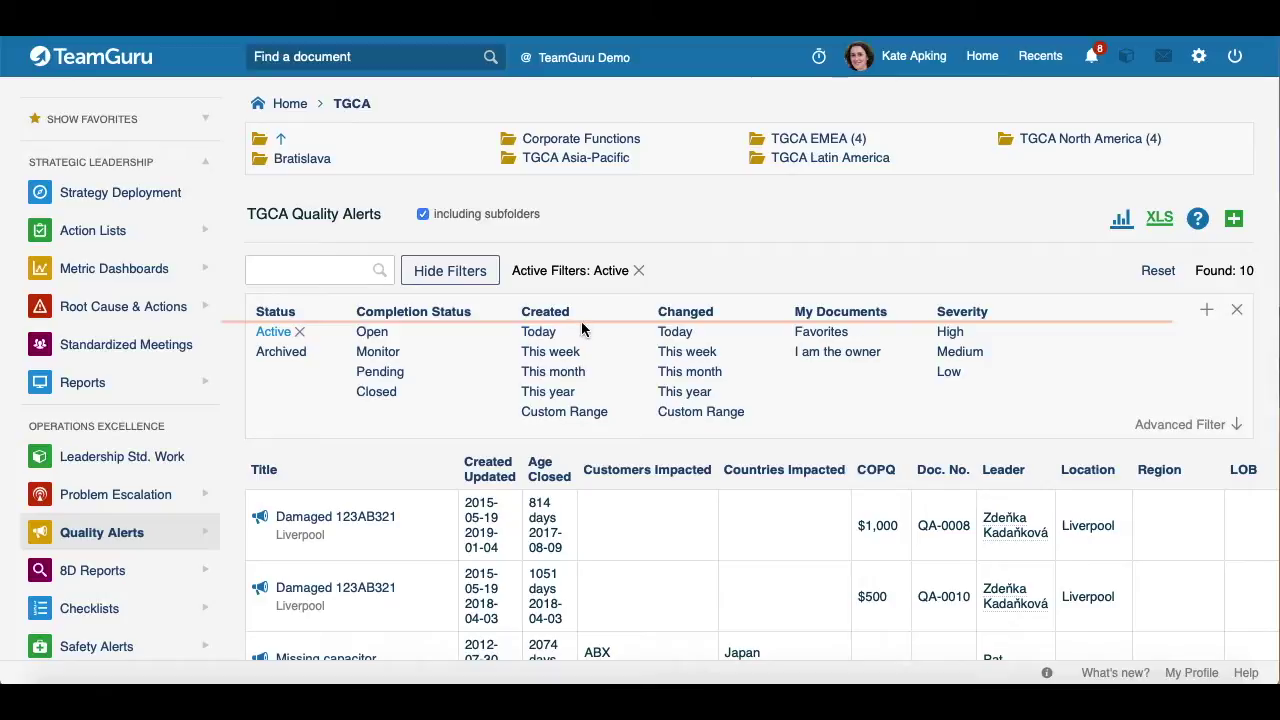
scroll(1082, 328, "down", 1)
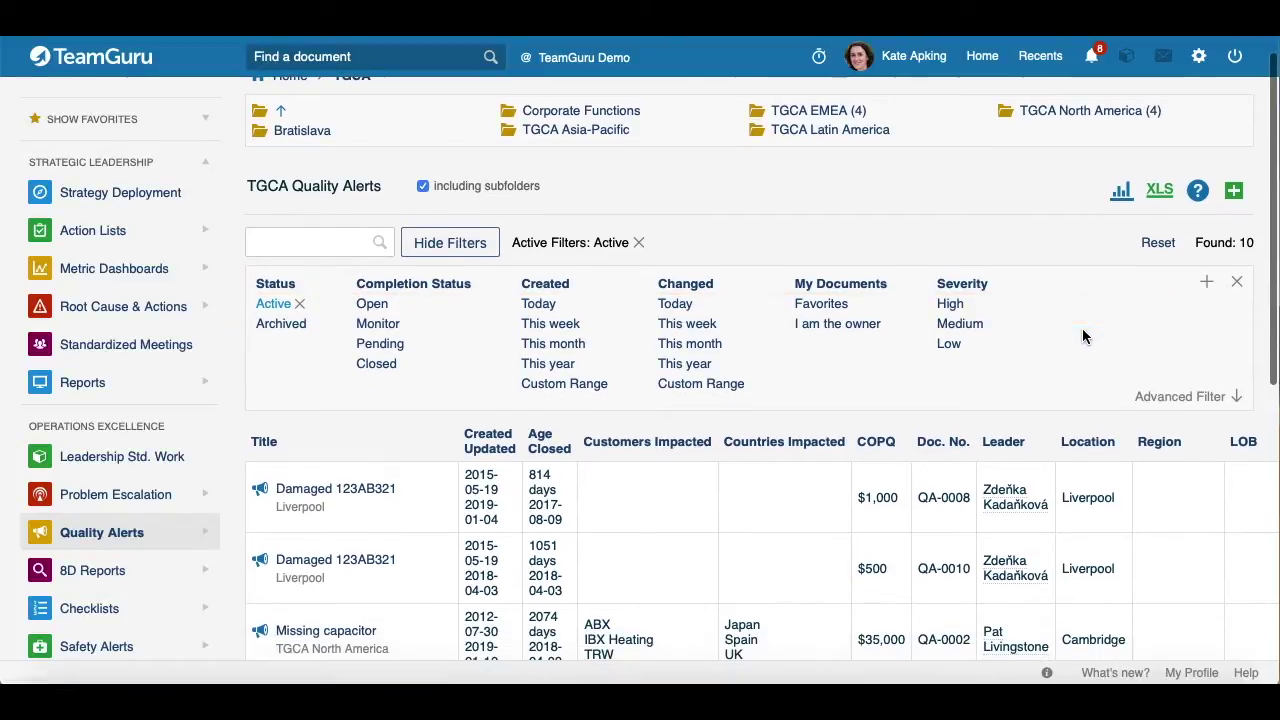
left_click(1179, 398)
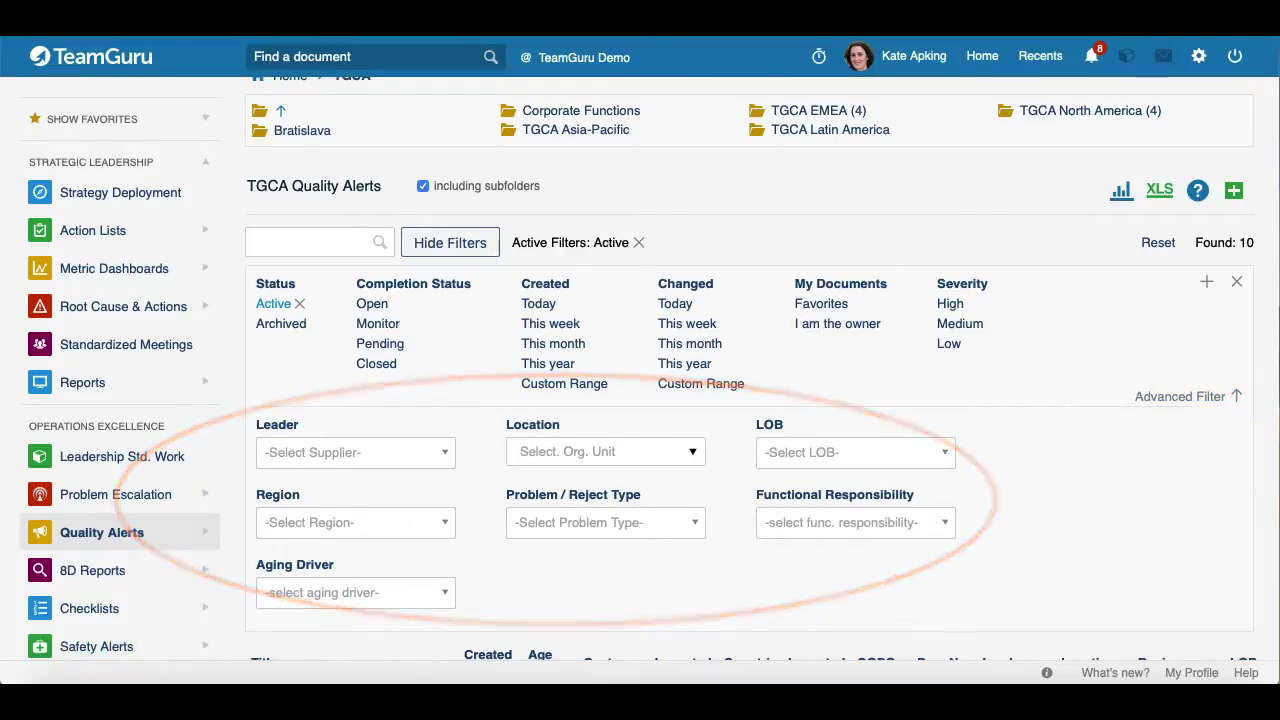
scroll(1085, 434, "up", 1)
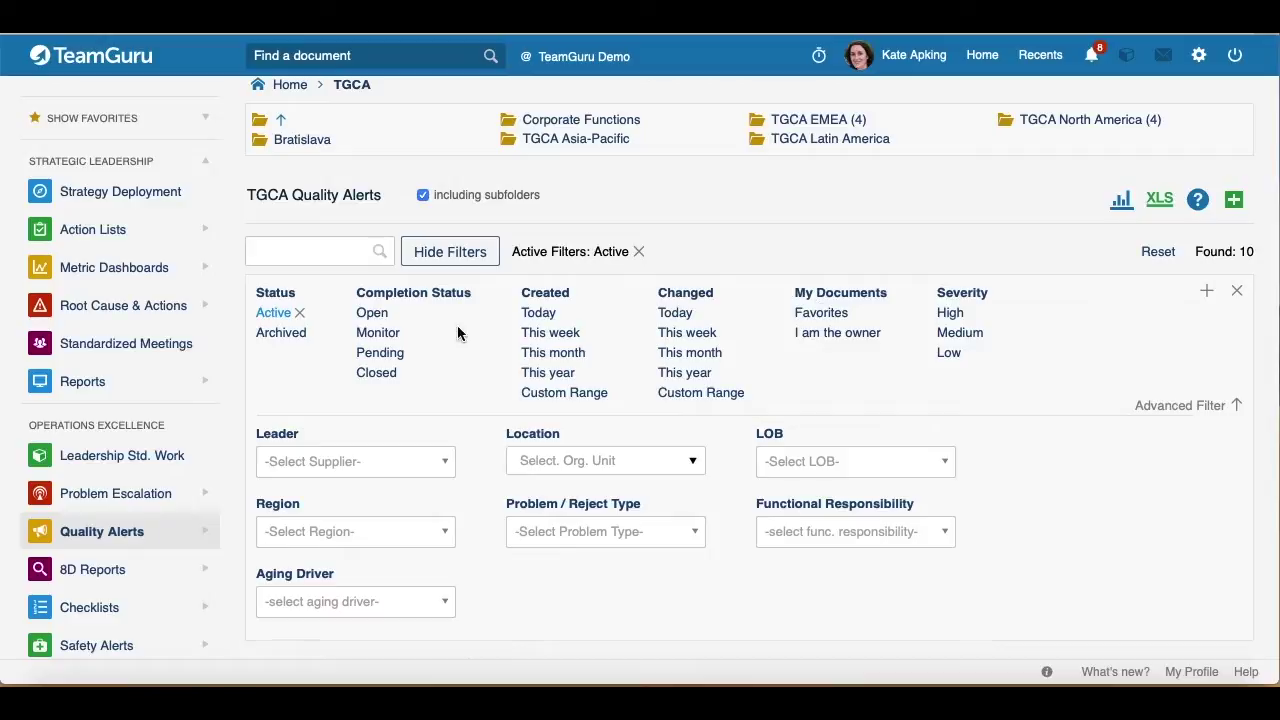
left_click(1237, 292)
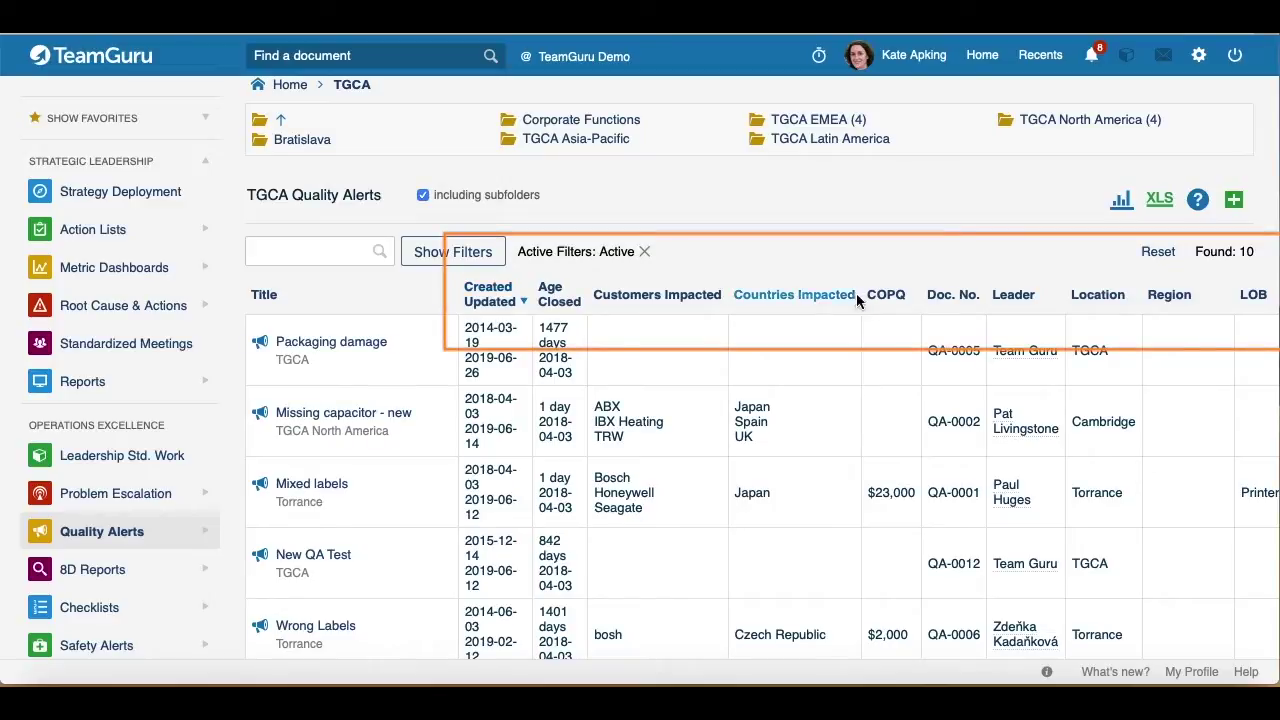
scroll(997, 252, "up", 1)
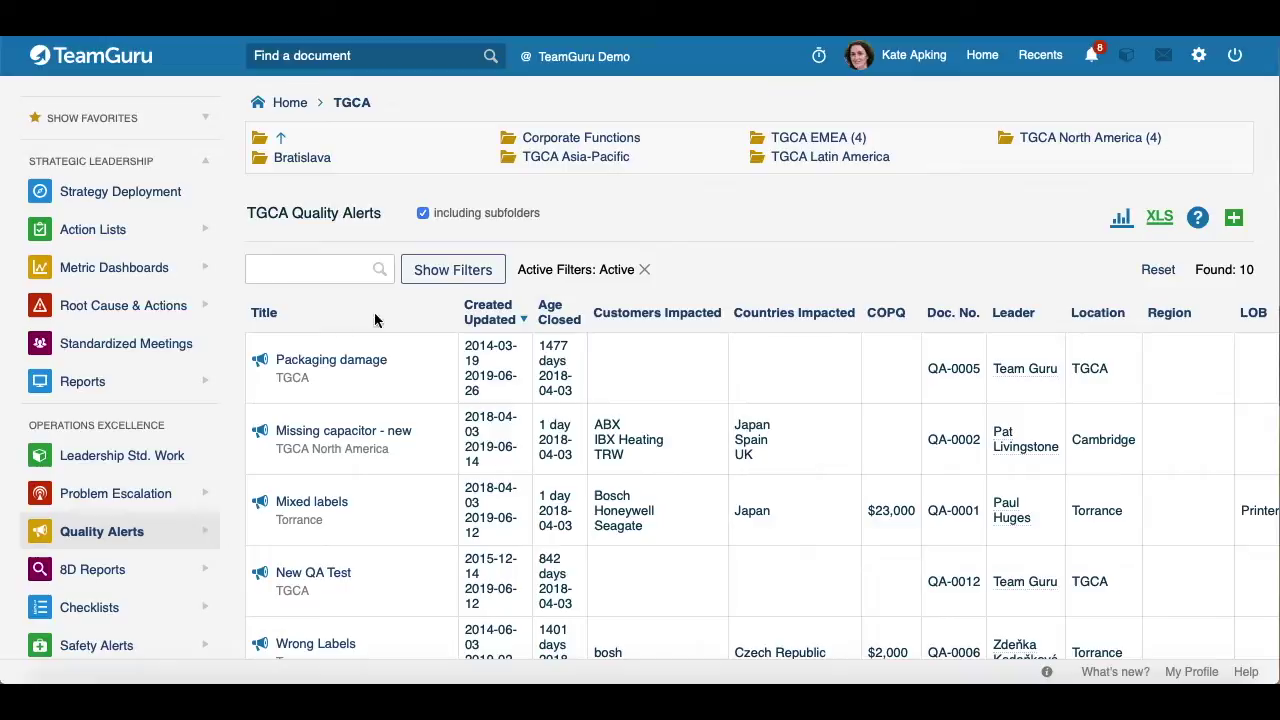
Review the quality alert statistics tiles and table with filters shown, then close the statistics.
left_click(1120, 222)
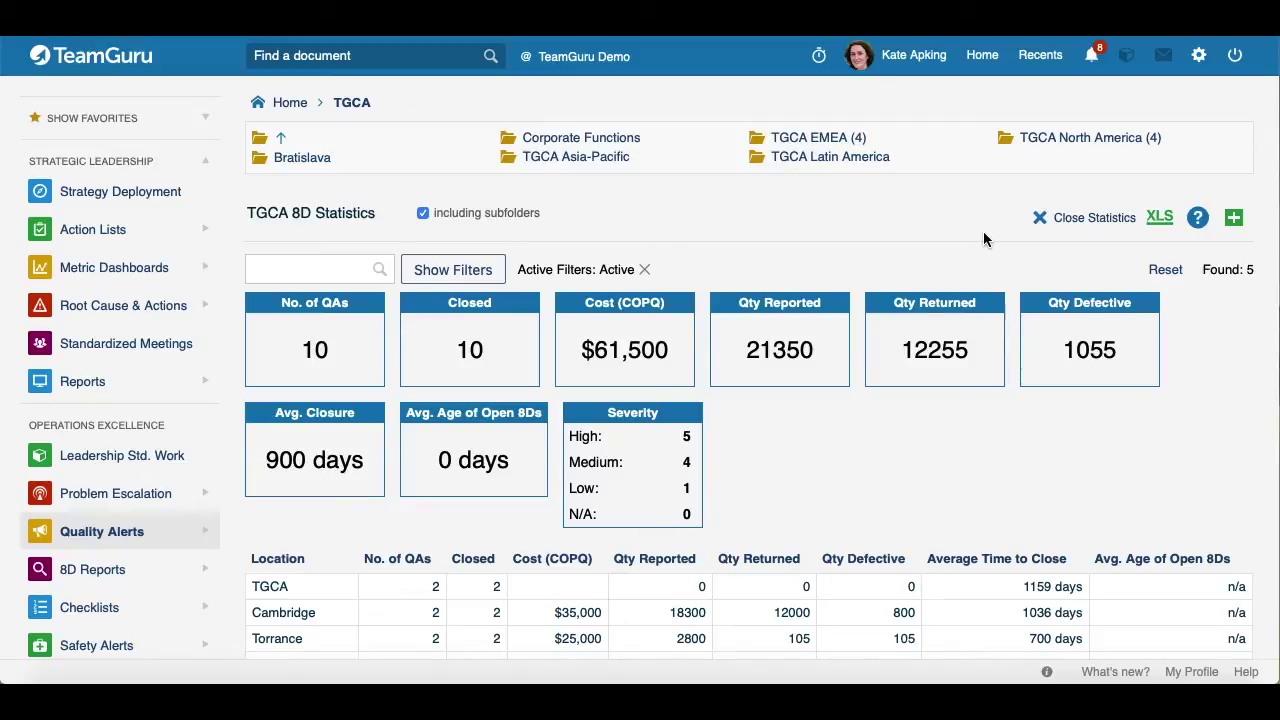
left_click(418, 279)
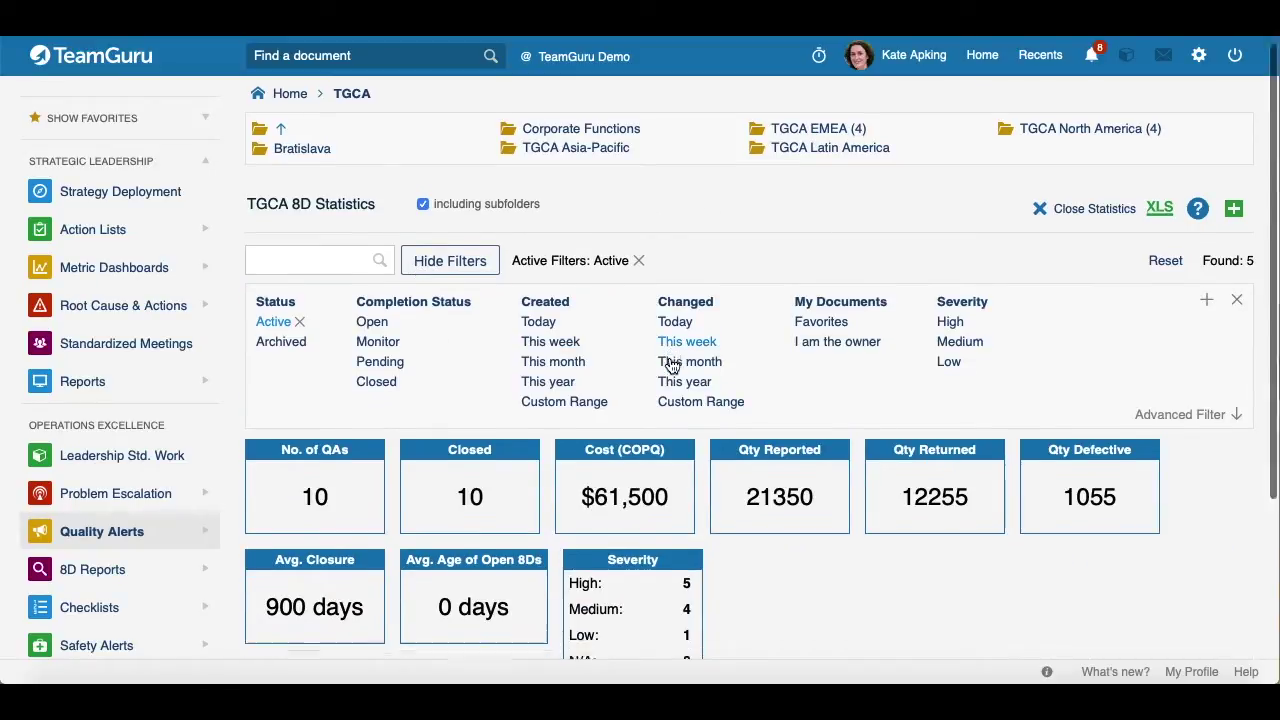
scroll(666, 363, "down", 3)
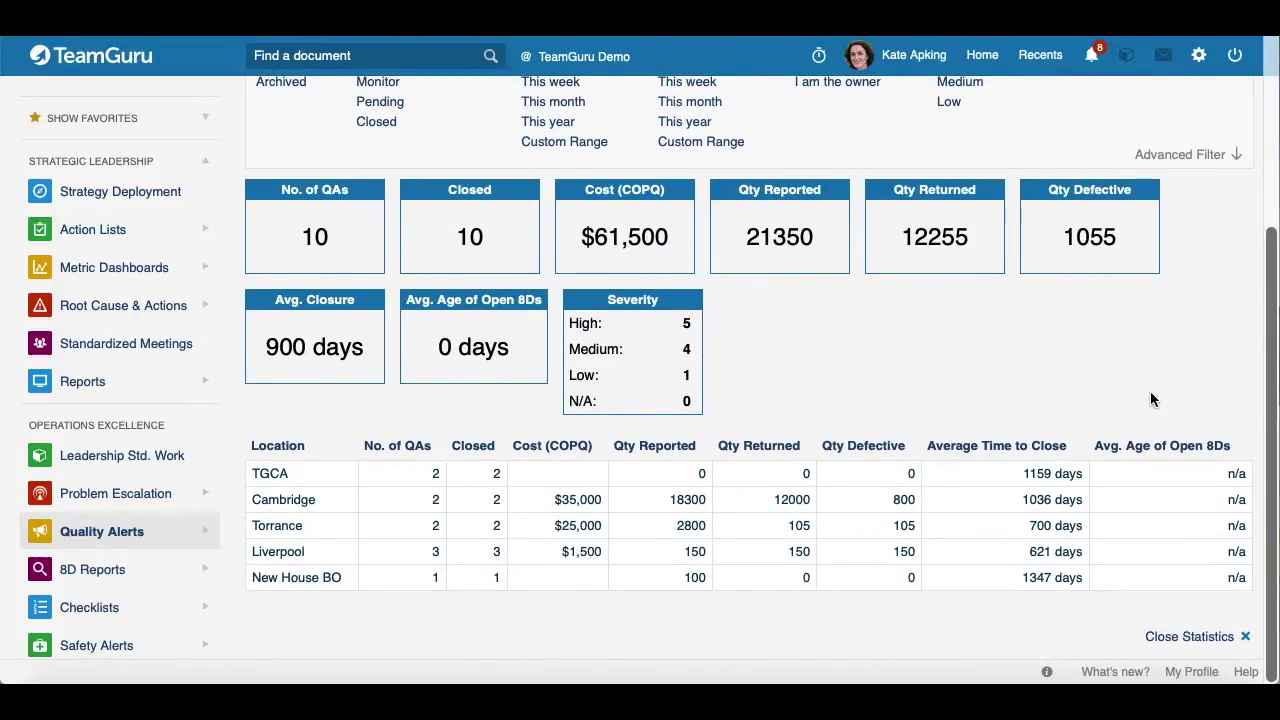
scroll(1150, 391, "up", 3)
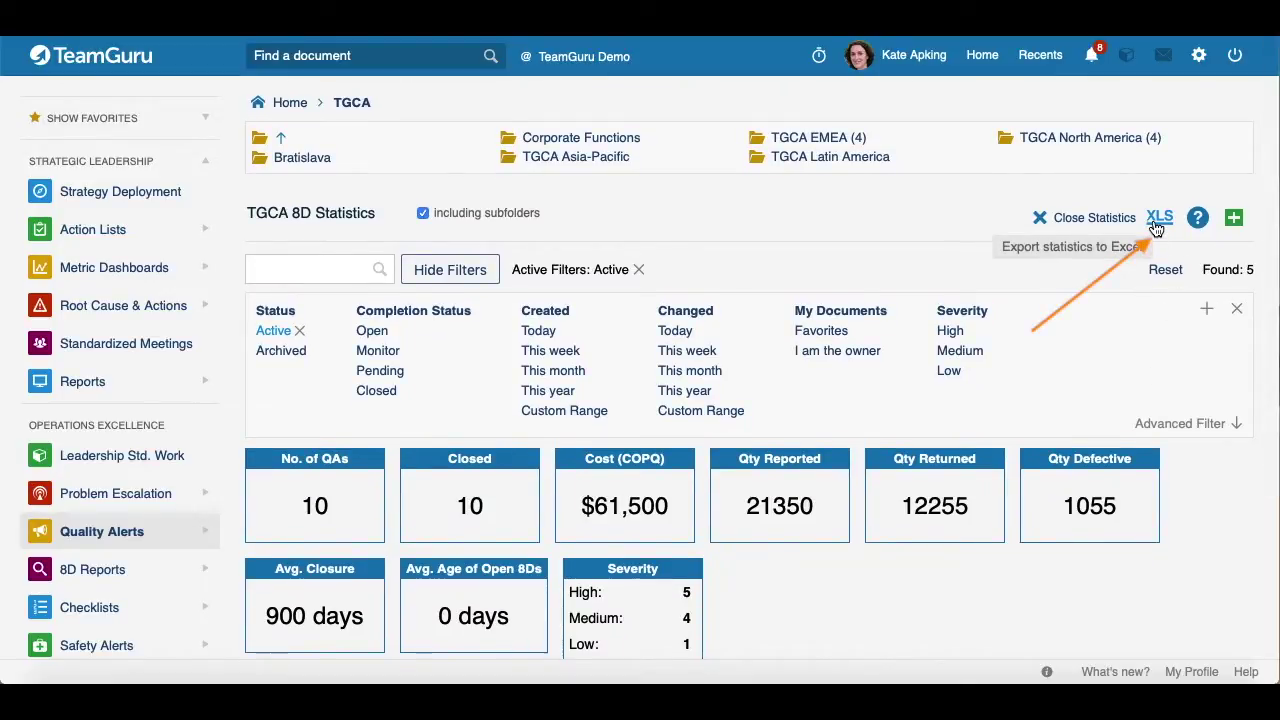
left_click(1050, 218)
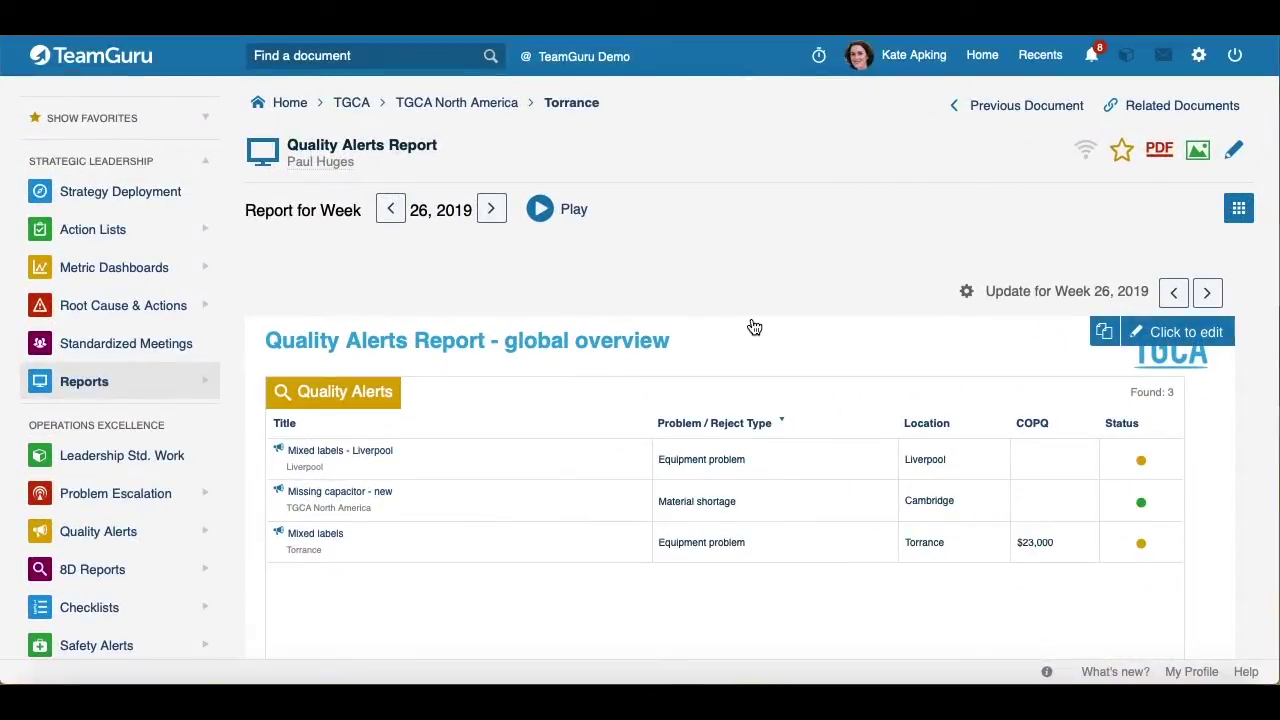
Look through the week 26, 2019 Quality Alerts Report and put it into edit mode.
scroll(381, 198, "down", 1)
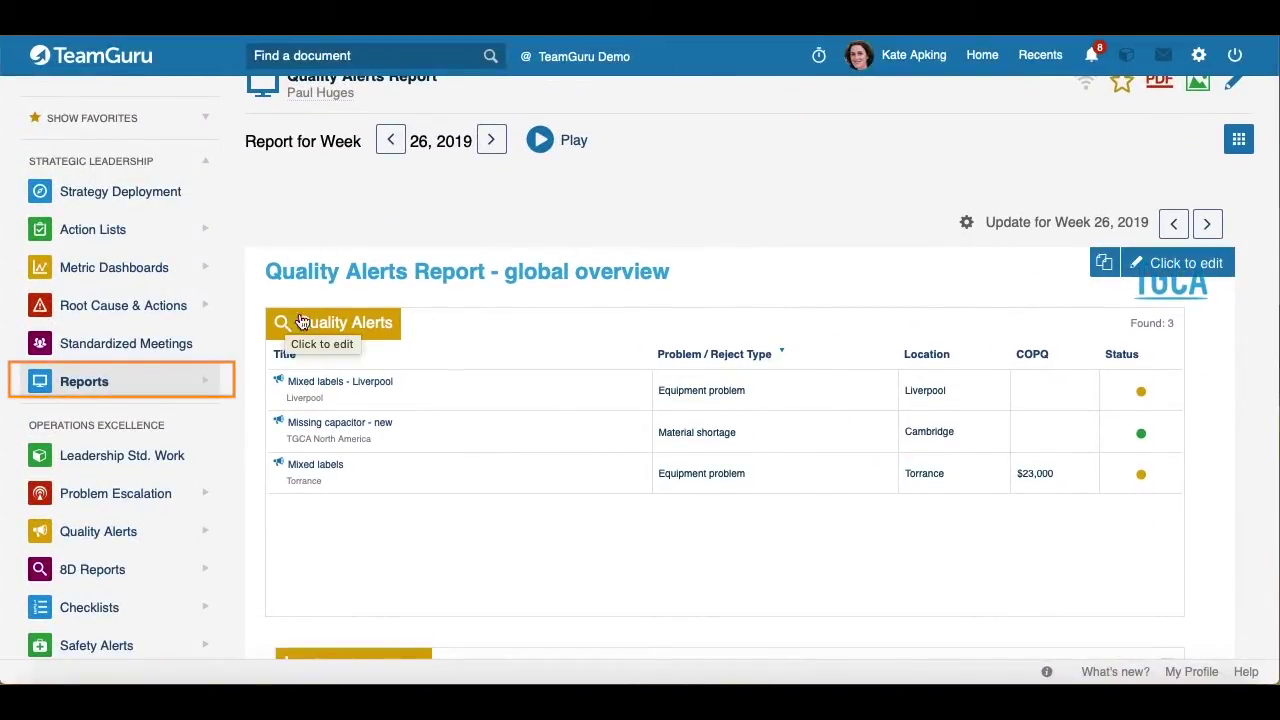
scroll(829, 286, "down", 1)
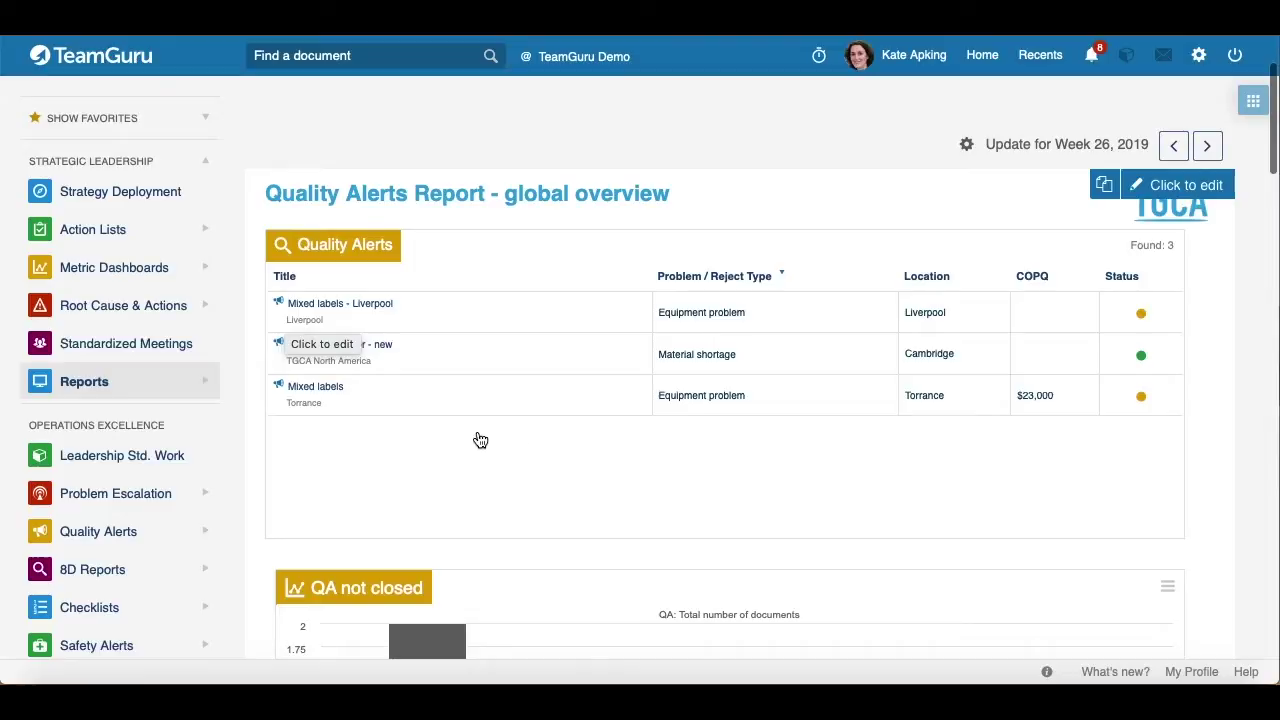
scroll(471, 425, "down", 5)
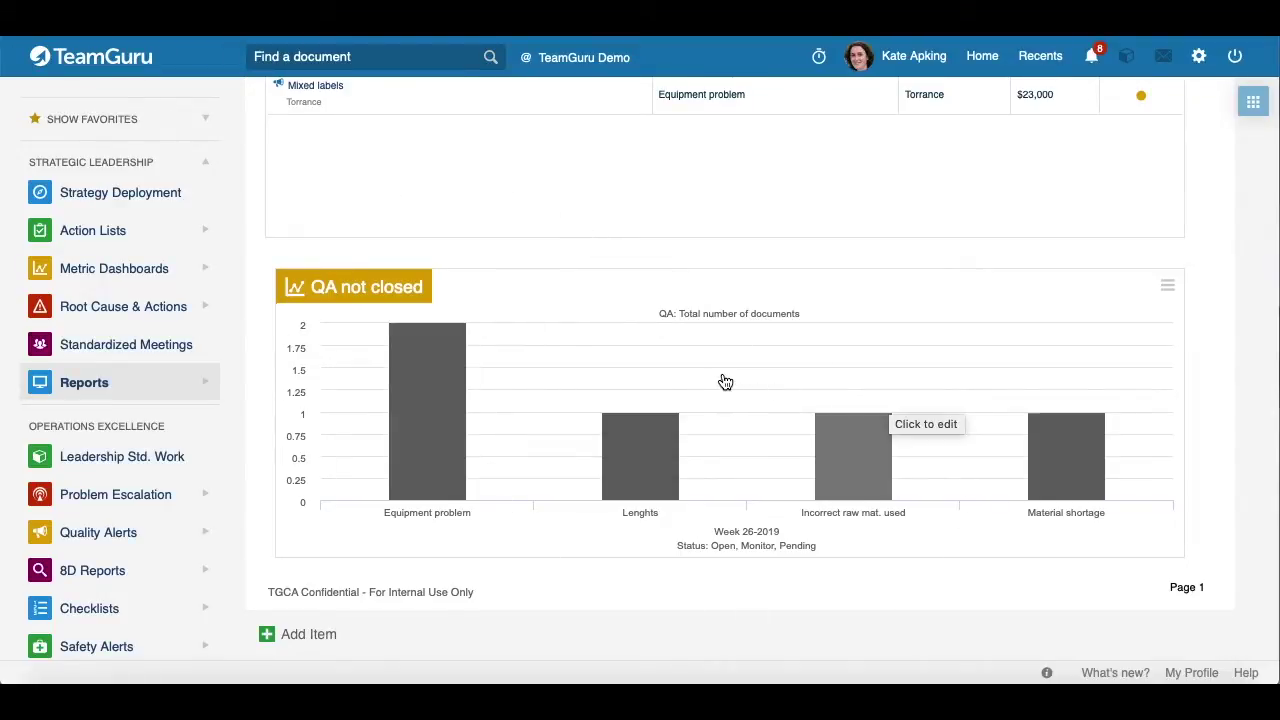
scroll(720, 380, "up", 3)
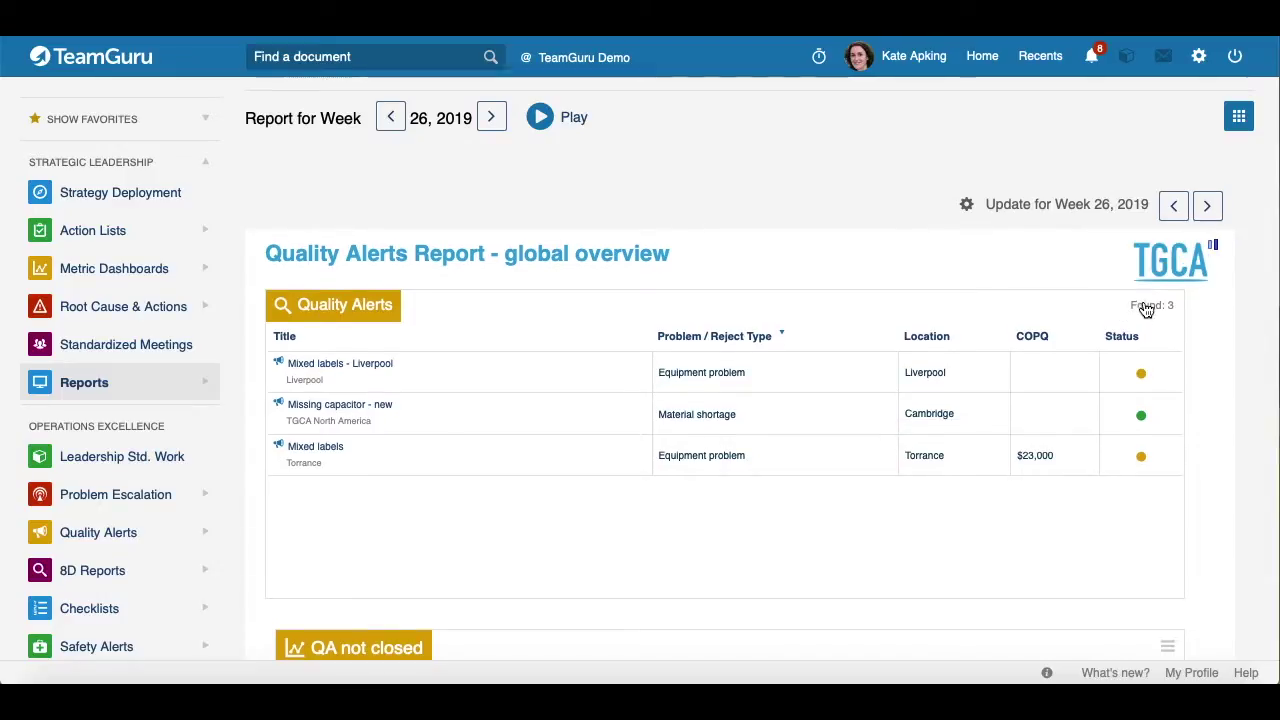
left_click(1137, 314)
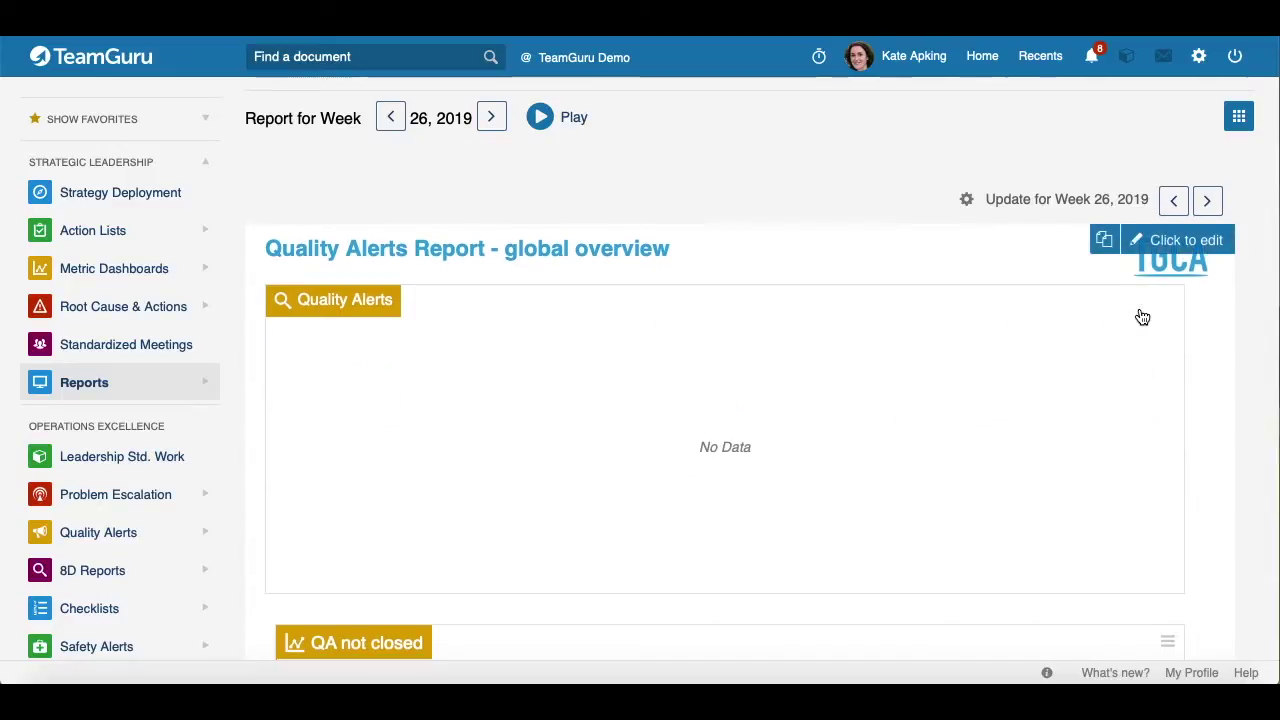
scroll(1046, 386, "down", 2)
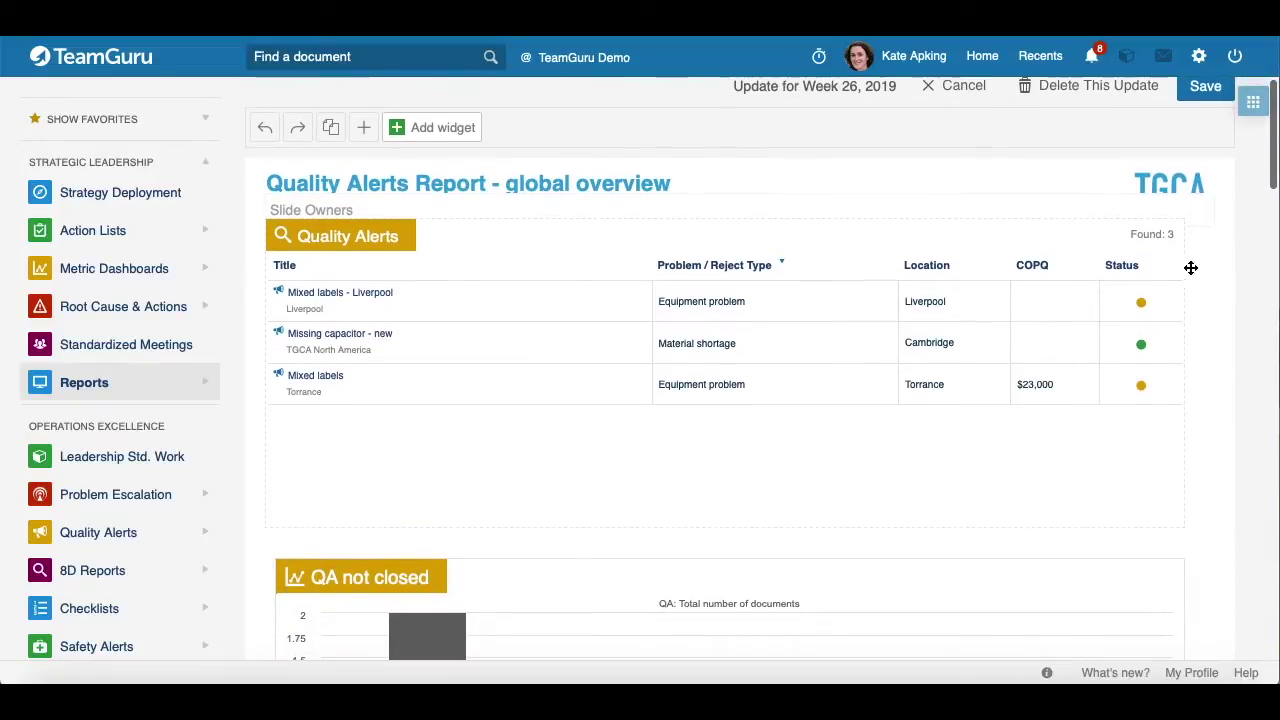
Review the Quality Alerts list widget's settings and discard them without changes.
left_click(1149, 238)
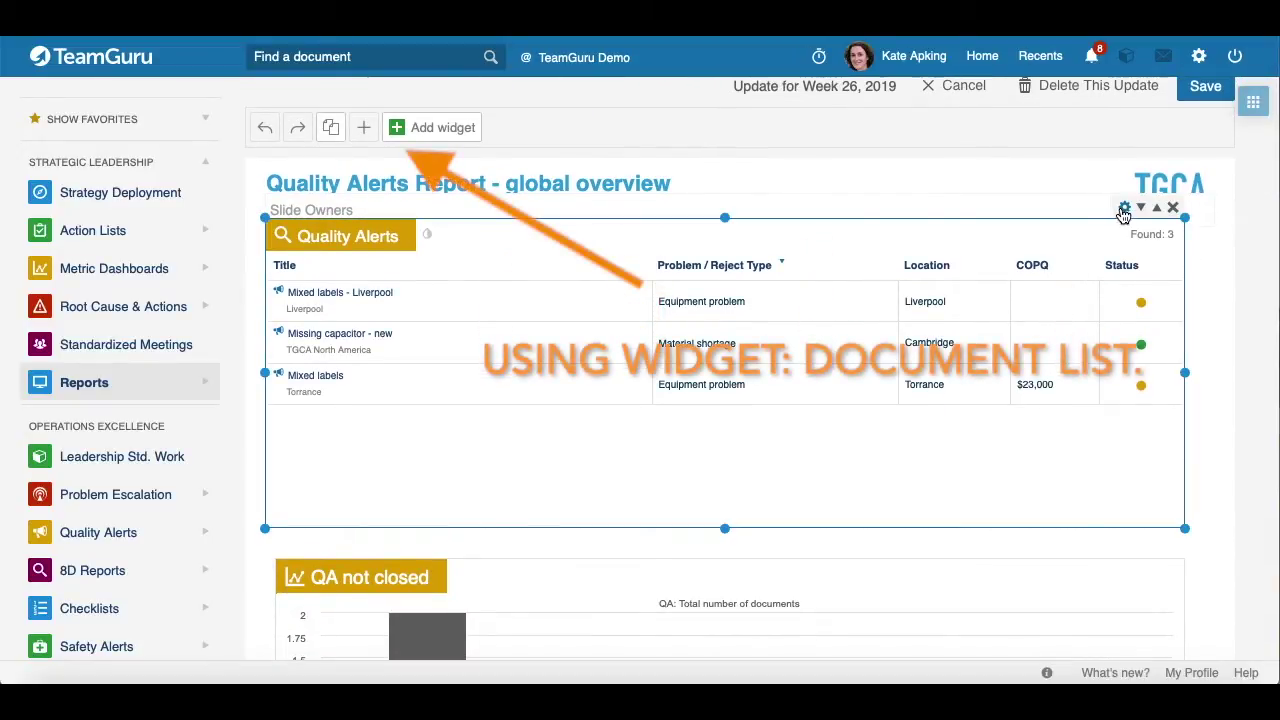
left_click(1124, 209)
scroll(749, 234, "down", 1)
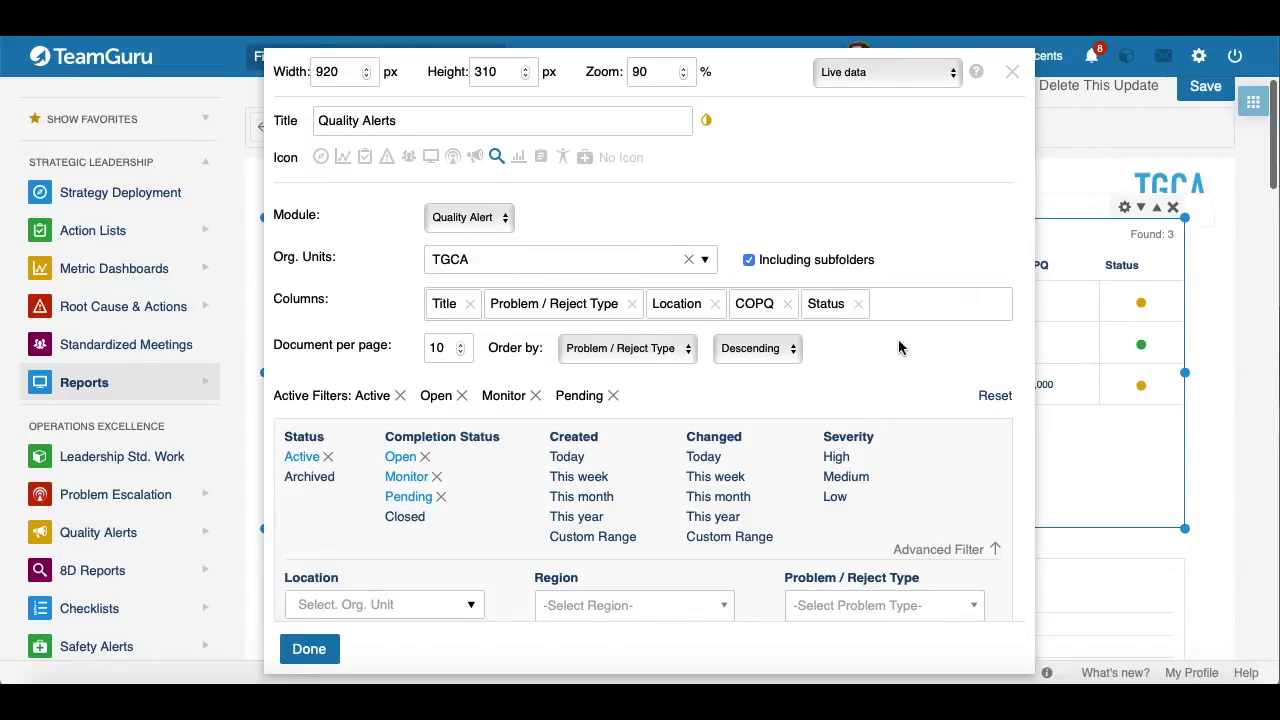
scroll(880, 343, "down", 2)
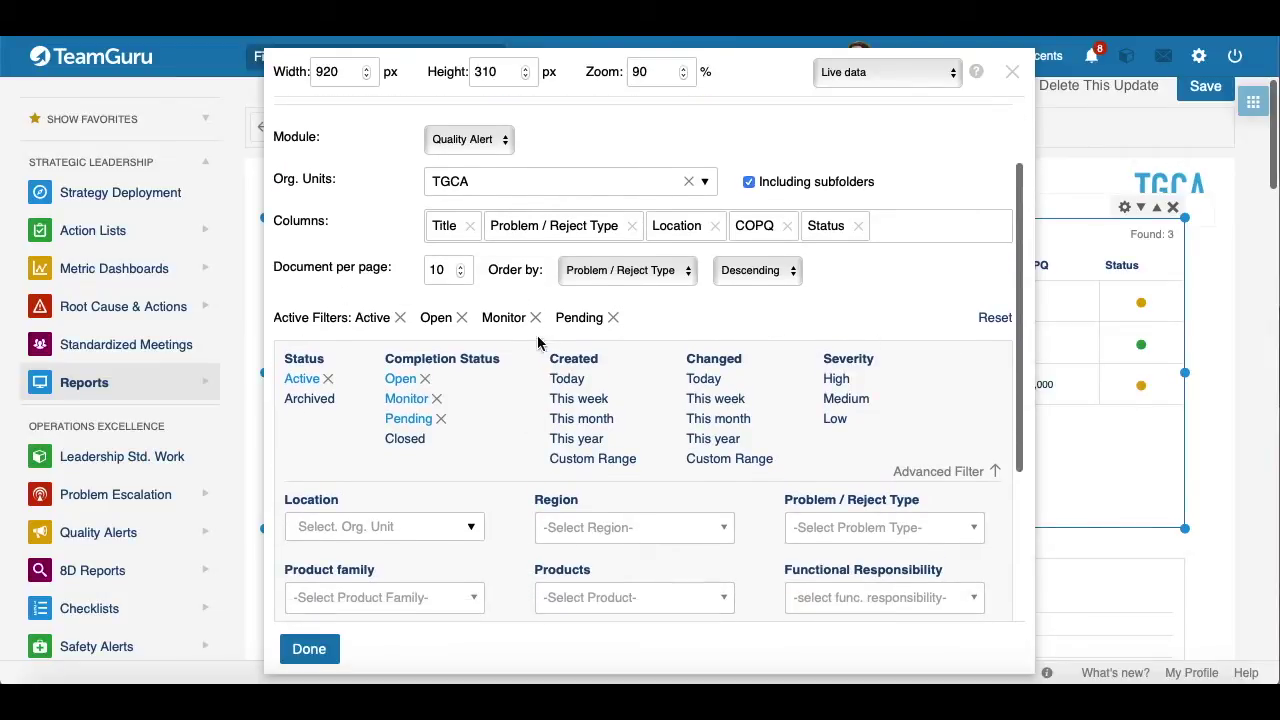
left_click(1012, 71)
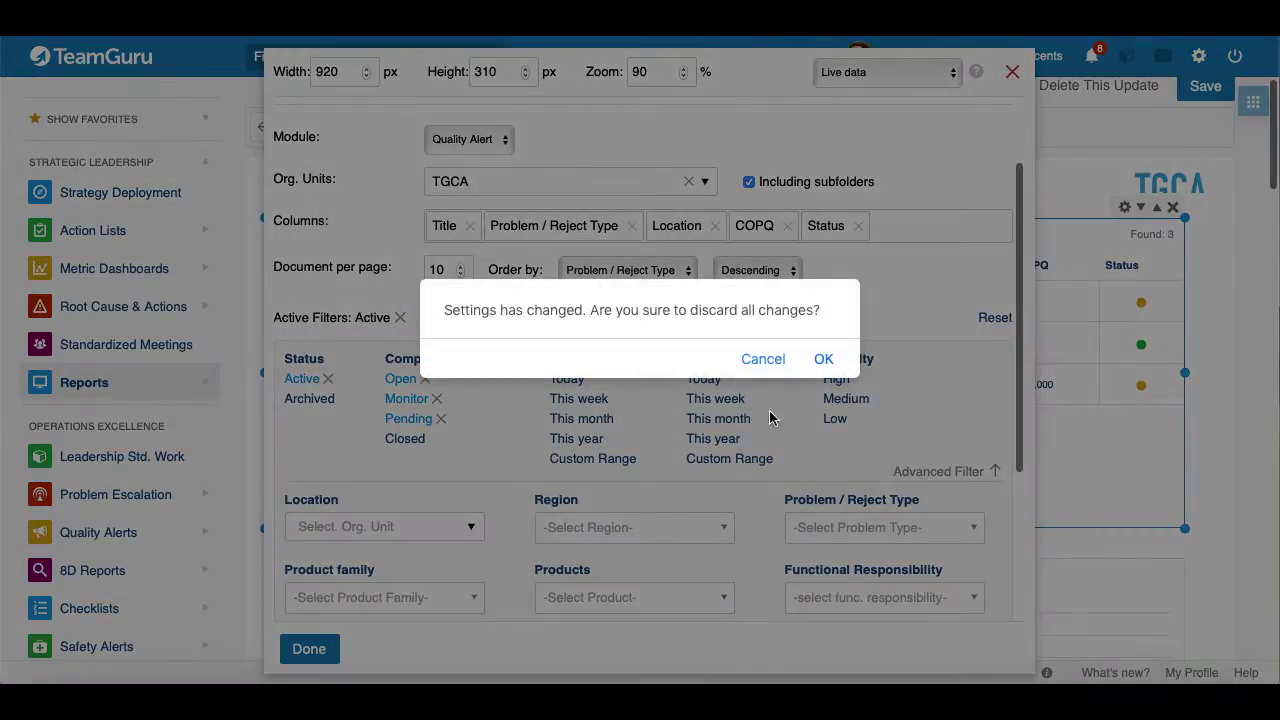
left_click(823, 361)
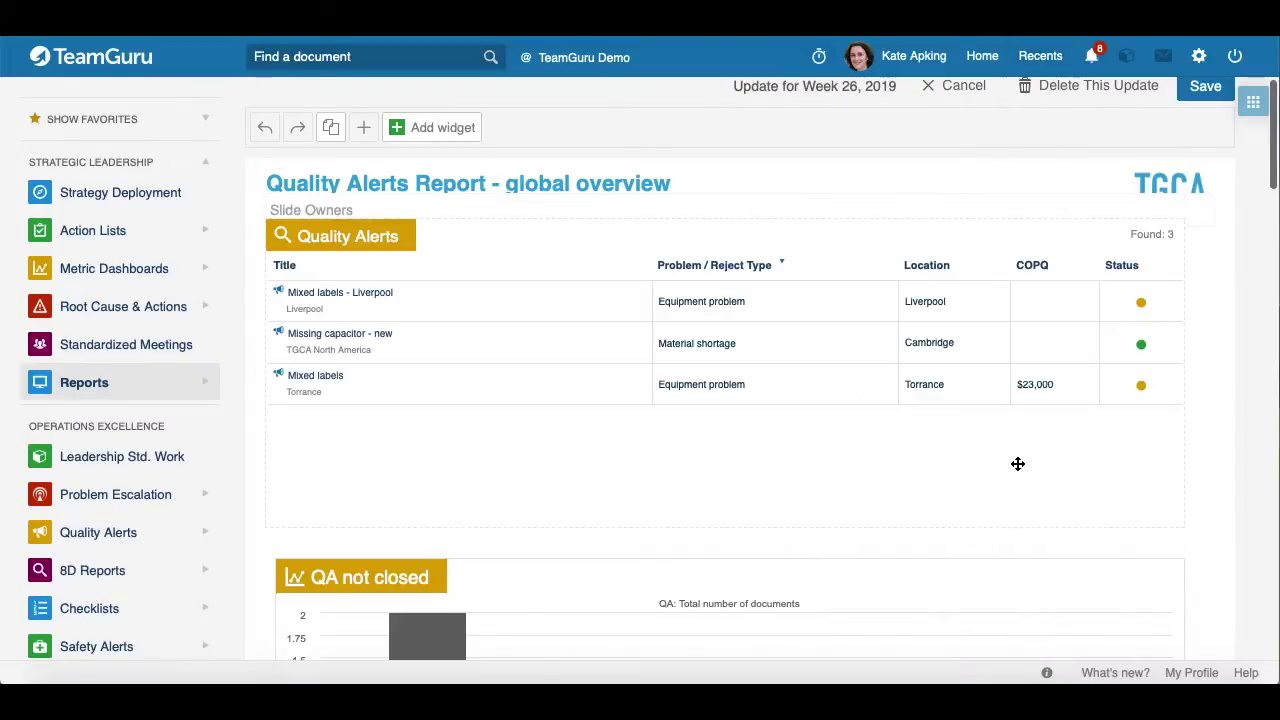
Open the 'QA not closed' chart settings and inspect its Problem Type data series and status filters.
scroll(1010, 470, "down", 3)
mouse_move(1157, 326)
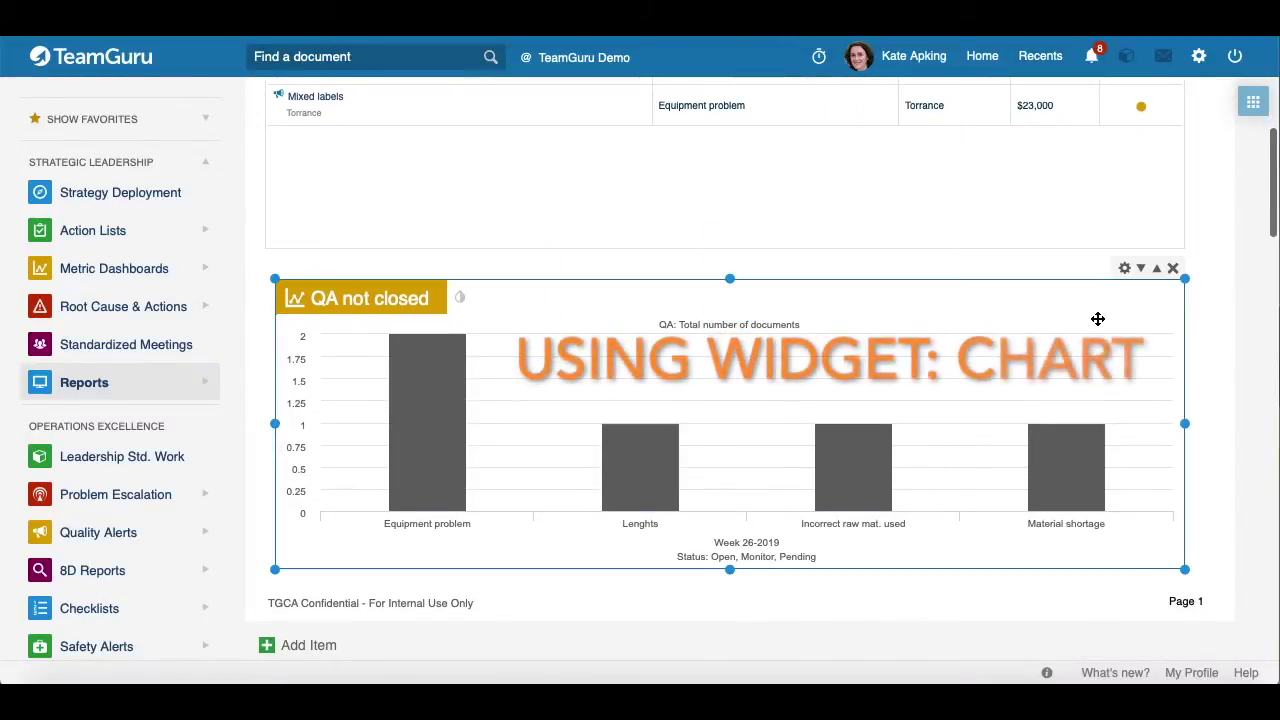
left_click(1125, 269)
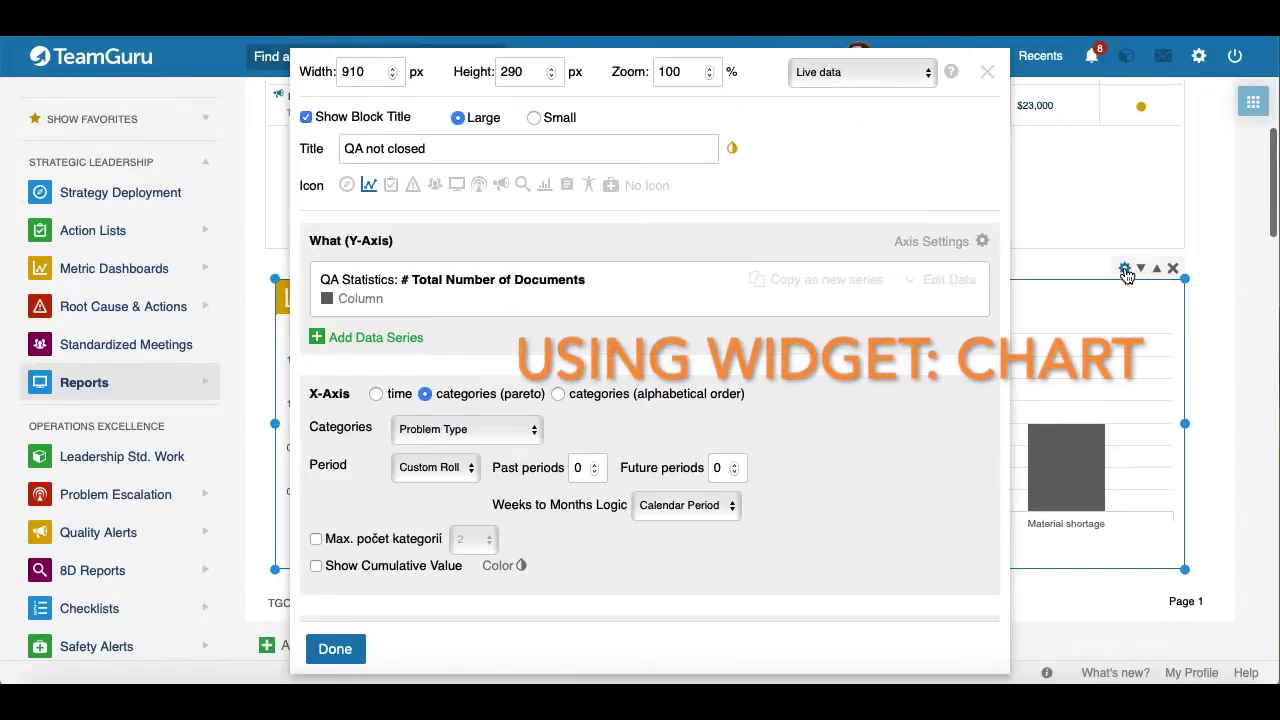
left_click(942, 280)
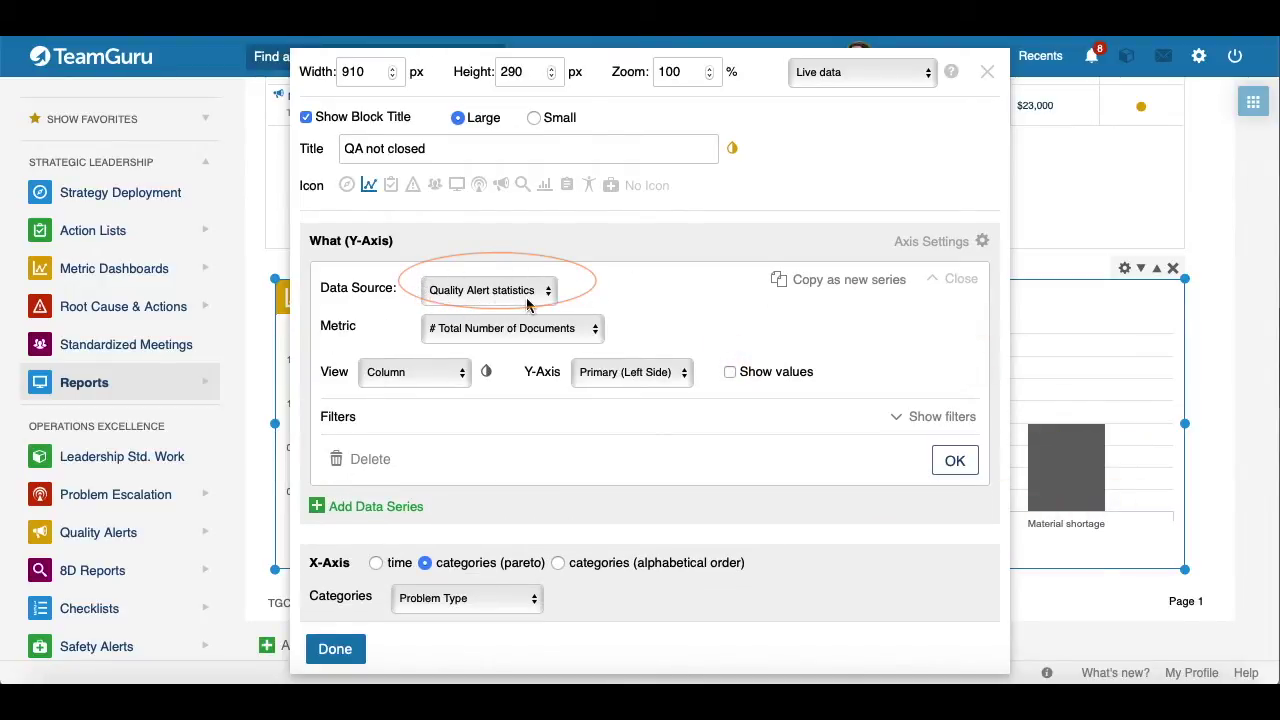
scroll(594, 474, "down", 2)
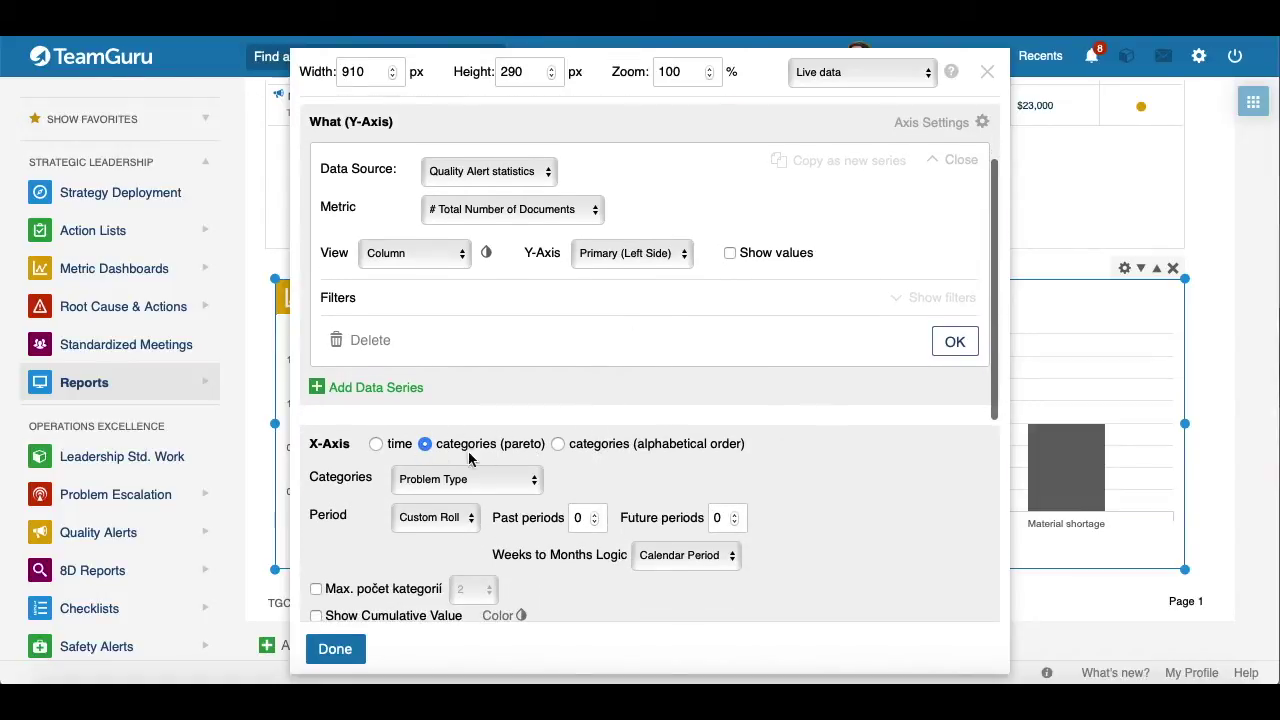
scroll(474, 455, "down", 6)
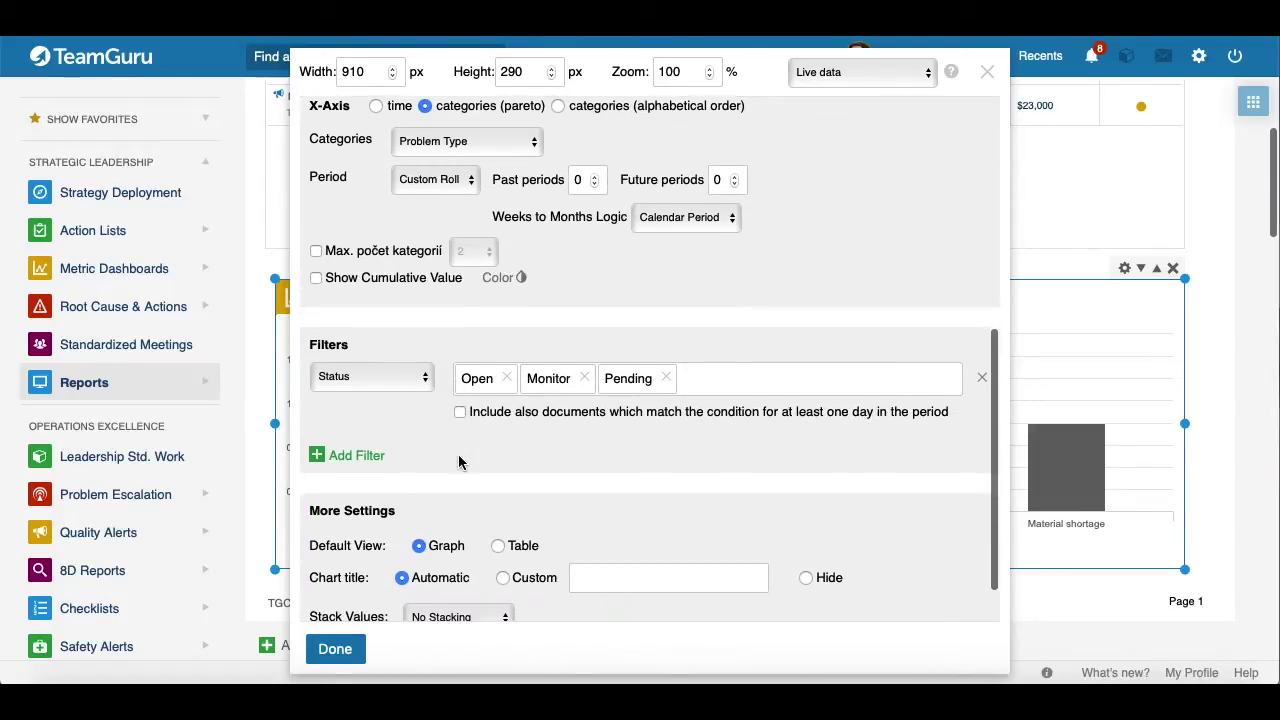
scroll(390, 424, "down", 1)
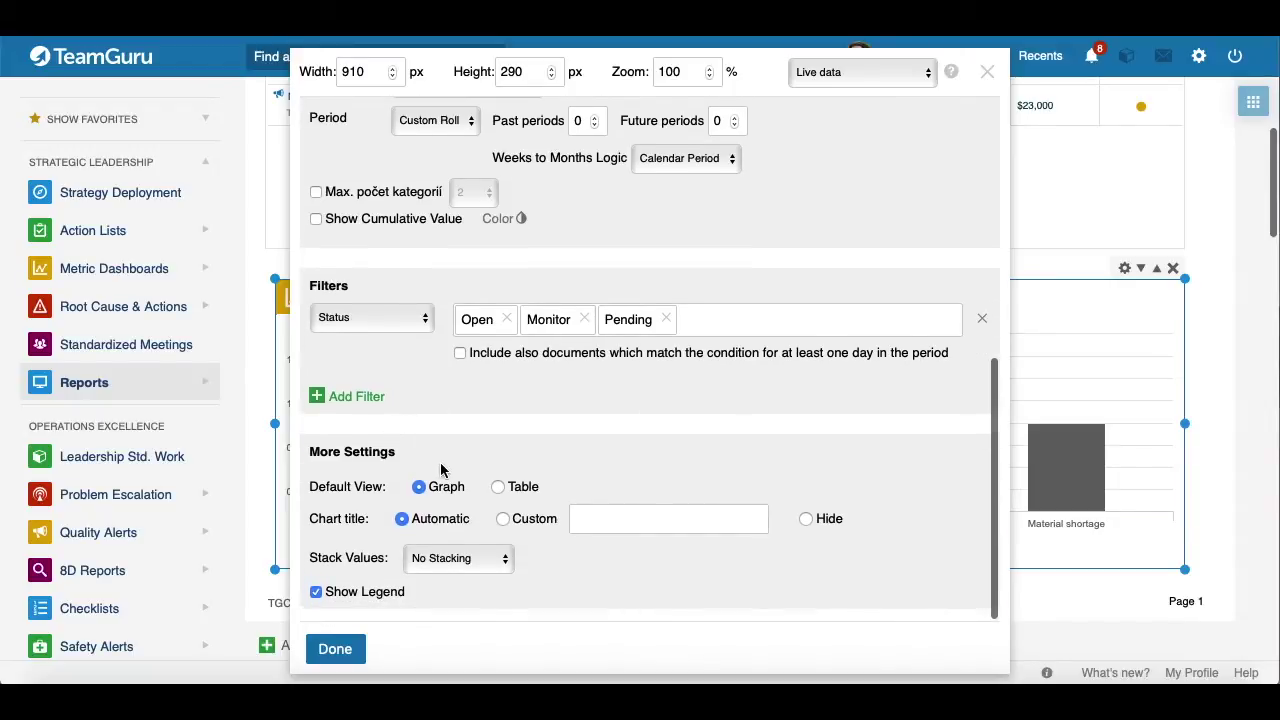